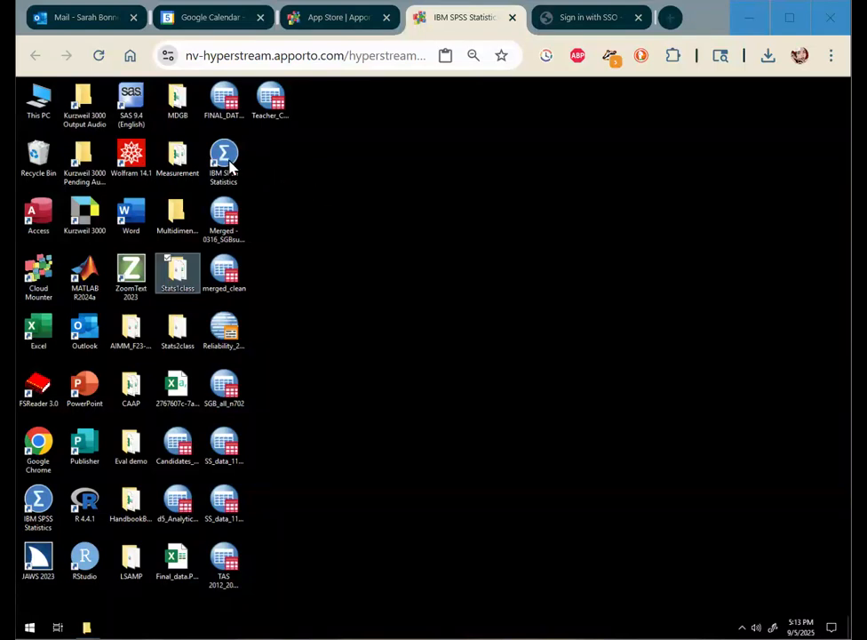
Launch IBM SPSS Statistics, dismiss its welcome dialog and enlarge the empty data editor to look at its two views
{"action": "double_click", "coordinate": [227, 167]}
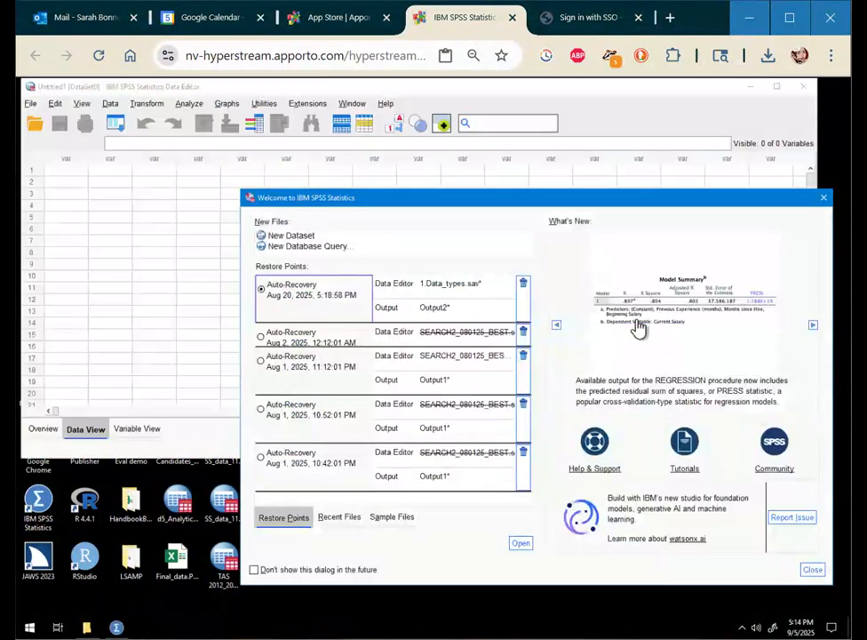
{"action": "left_click", "coordinate": [812, 570]}
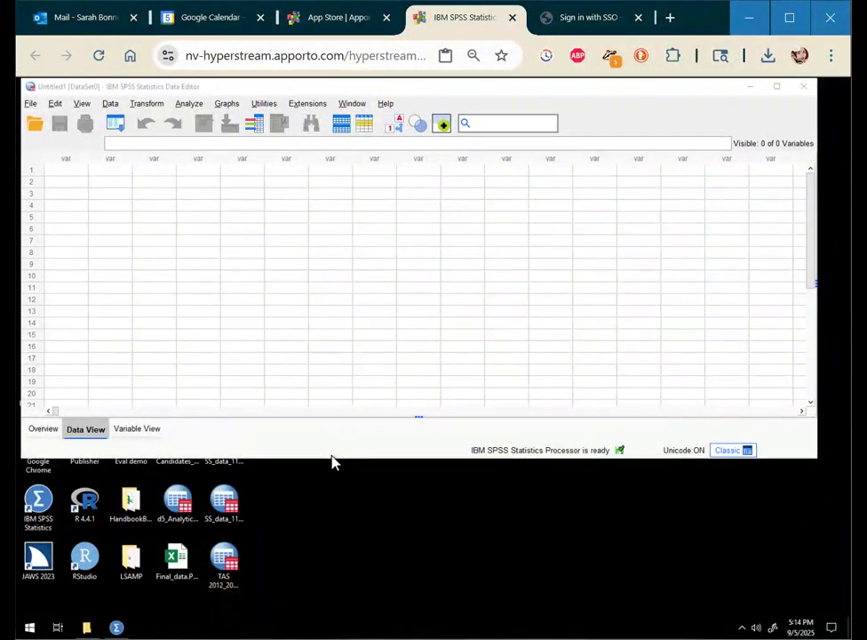
{"action": "left_click_drag", "start_coordinate": [331, 458], "coordinate": [399, 616]}
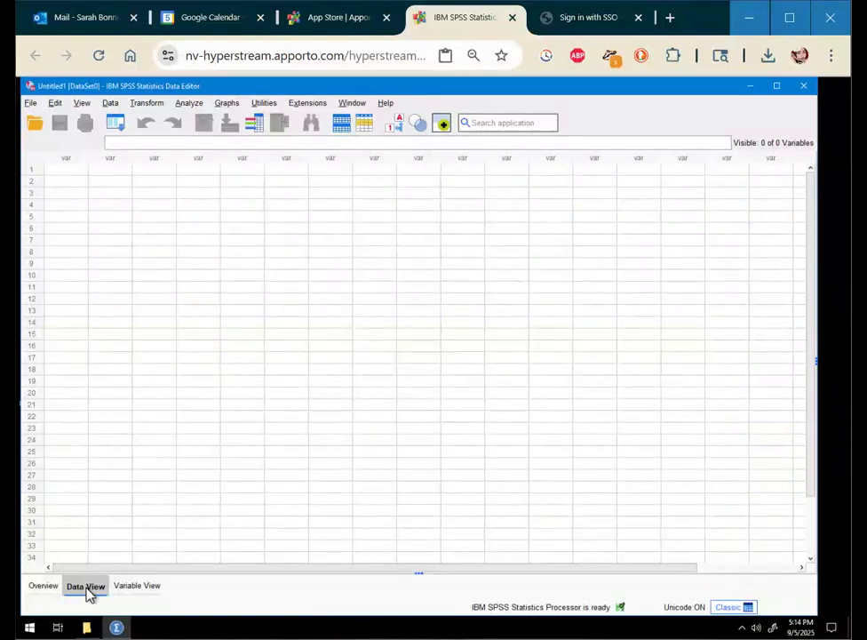
{"action": "left_click", "coordinate": [133, 586]}
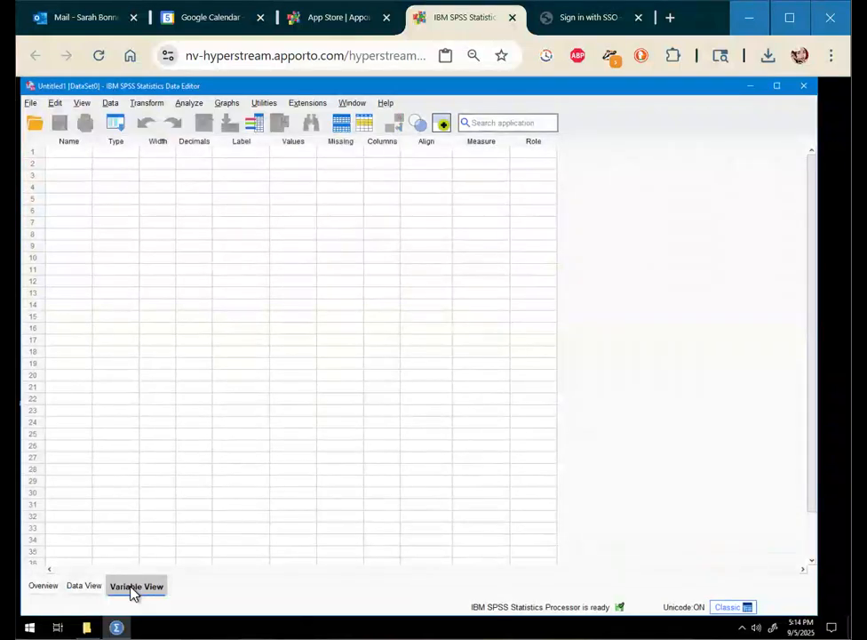
{"action": "left_click", "coordinate": [85, 587]}
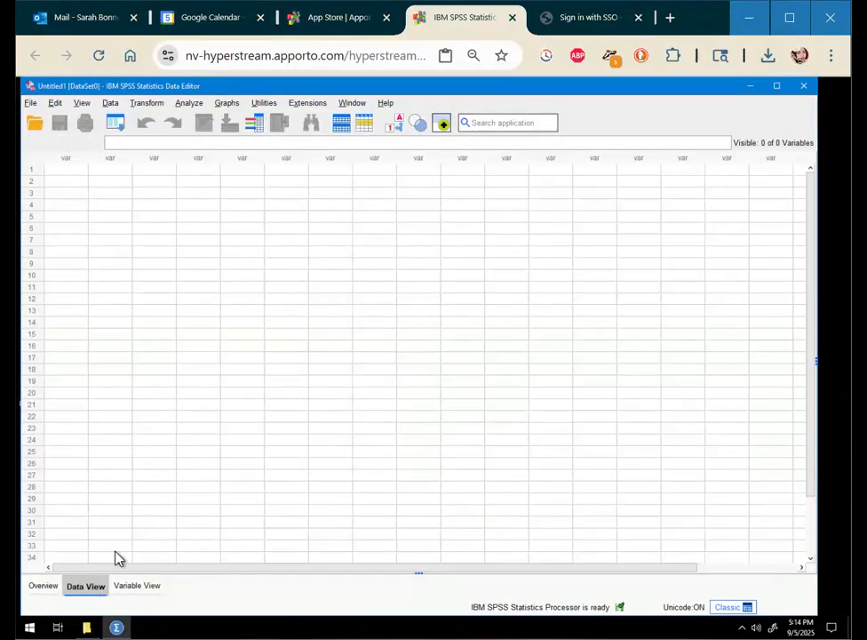
Open 1.Data_types.sav from the Stats1class folder, enlarge its window and look through the data rows
{"action": "left_click", "coordinate": [749, 92]}
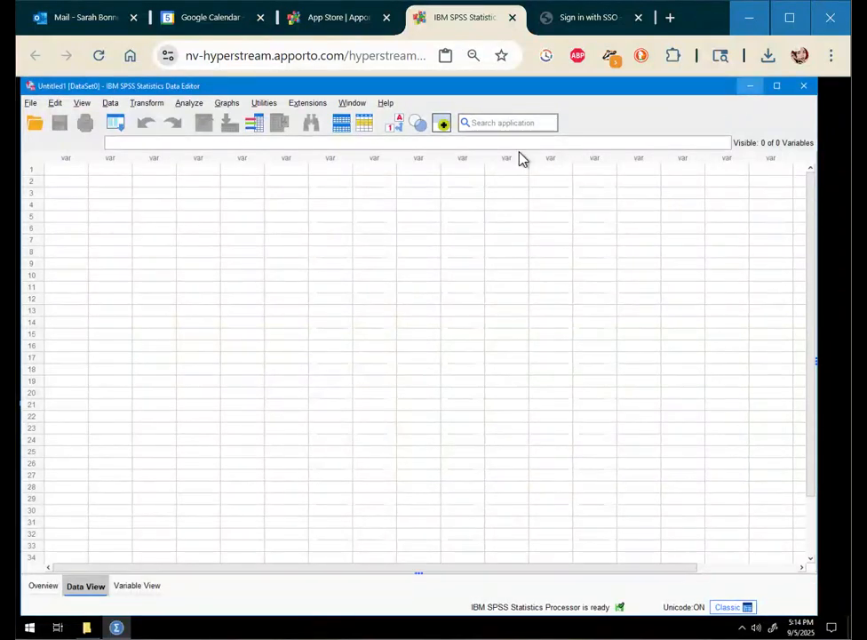
{"action": "double_click", "coordinate": [177, 271]}
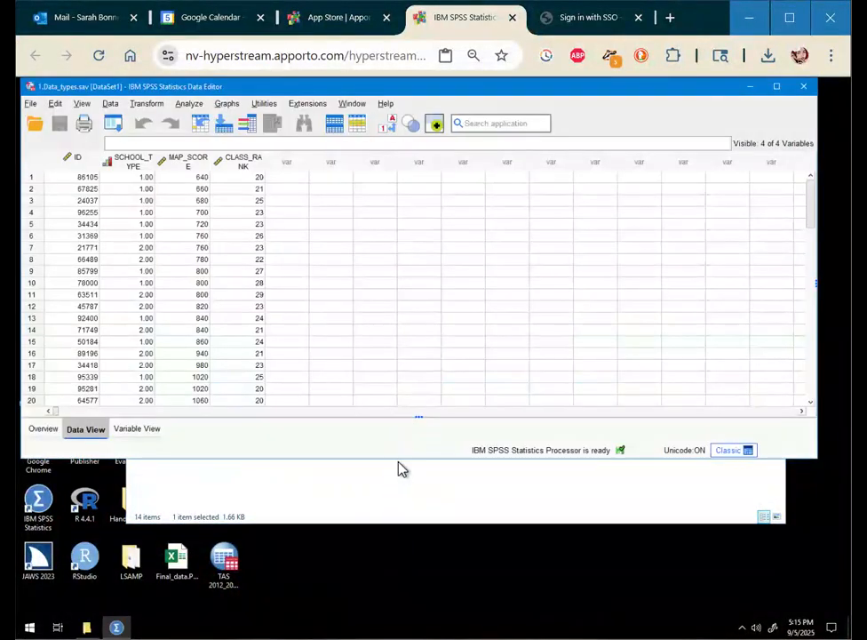
{"action": "left_click_drag", "start_coordinate": [399, 460], "coordinate": [404, 594]}
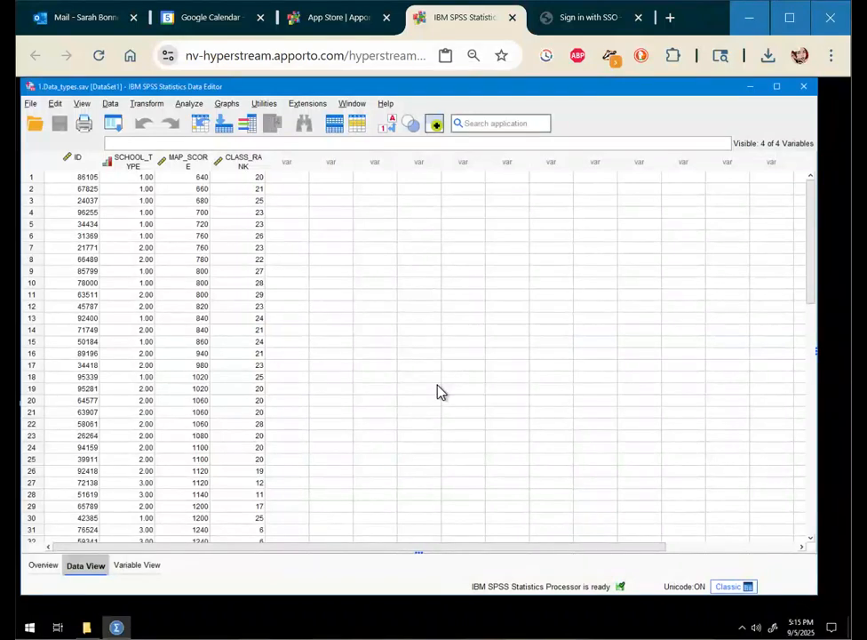
{"action": "scroll", "coordinate": [438, 391], "scroll_direction": "down", "scroll_amount": 3}
{"action": "scroll", "coordinate": [438, 391], "scroll_direction": "up", "scroll_amount": 3}
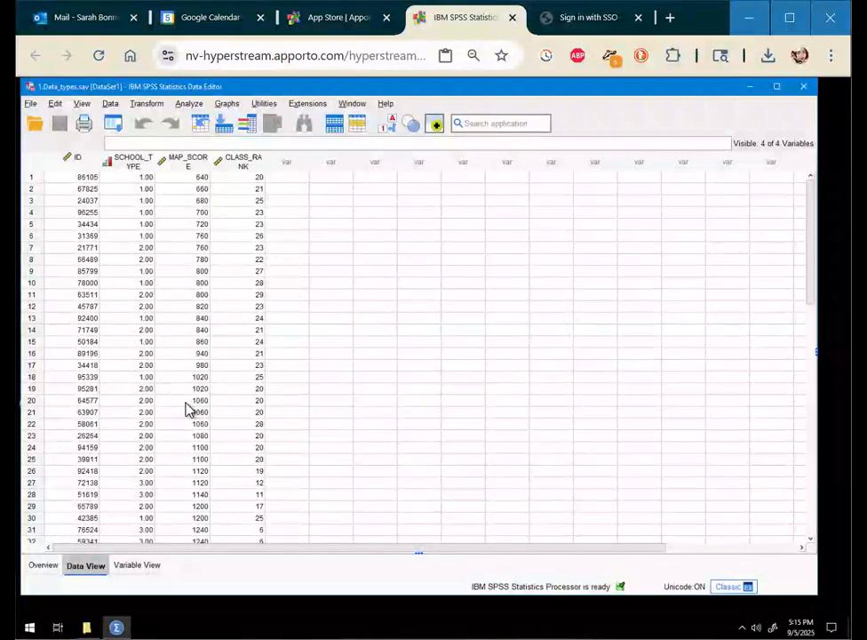
Show the variable definitions and widen the Name and Type columns so the full variable names fit
{"action": "left_click", "coordinate": [138, 565]}
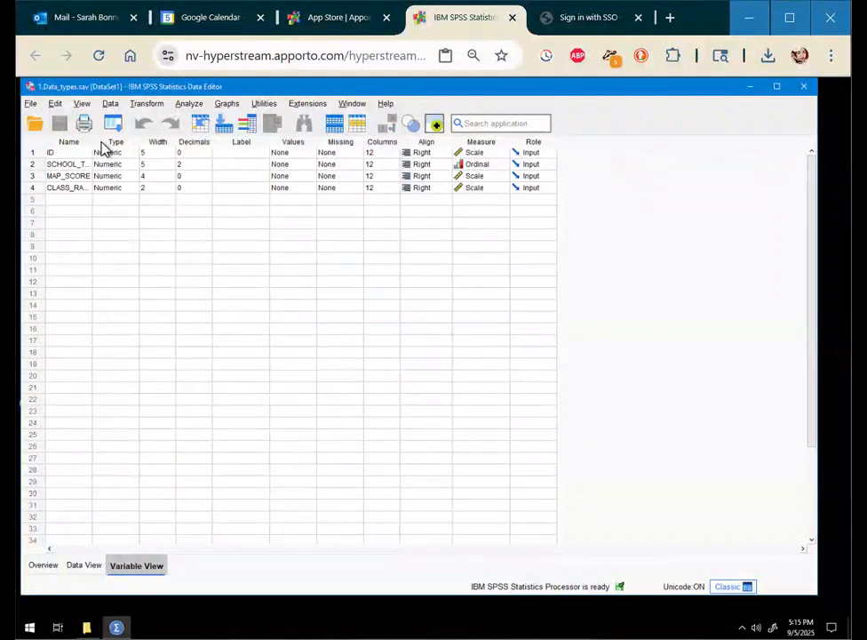
{"action": "left_click_drag", "start_coordinate": [92, 143], "coordinate": [157, 154]}
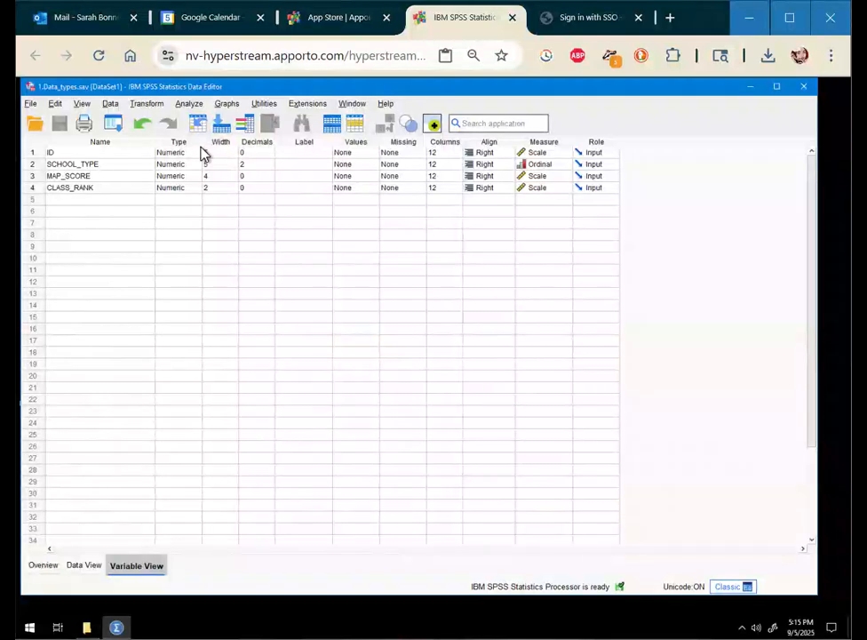
{"action": "left_click_drag", "start_coordinate": [203, 142], "coordinate": [223, 142]}
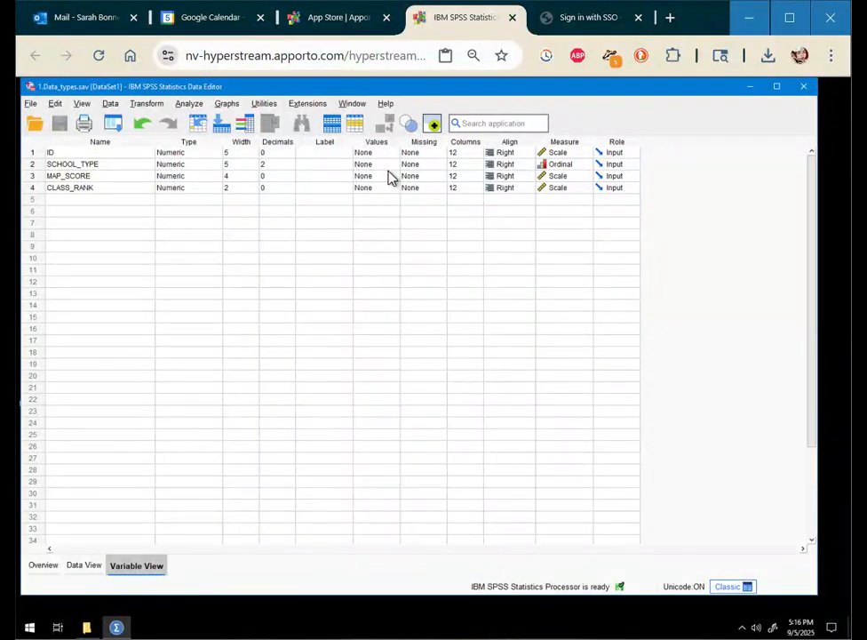
Set the measurement level of the SCHOOL_TYPE variable to Nominal
{"action": "left_click", "coordinate": [588, 171]}
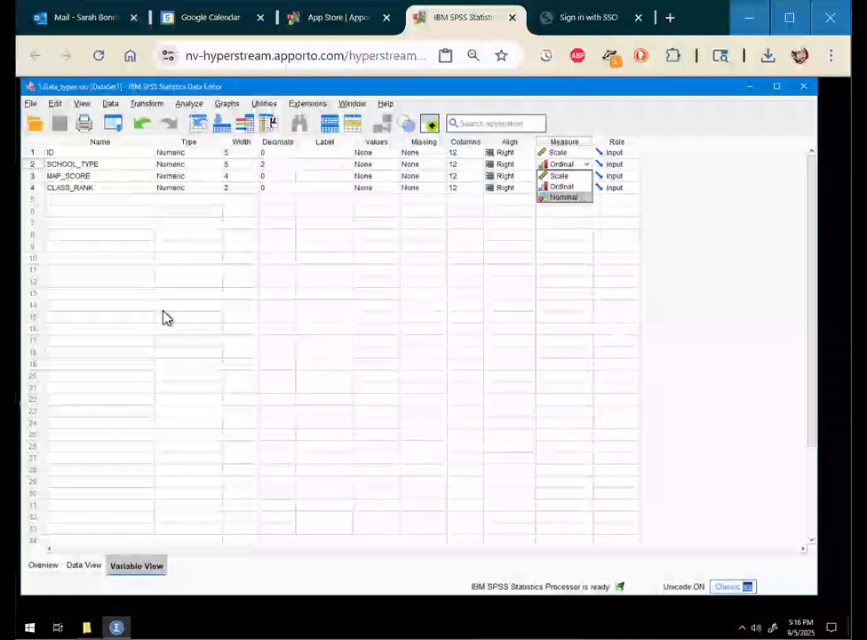
{"action": "left_click", "coordinate": [700, 298]}
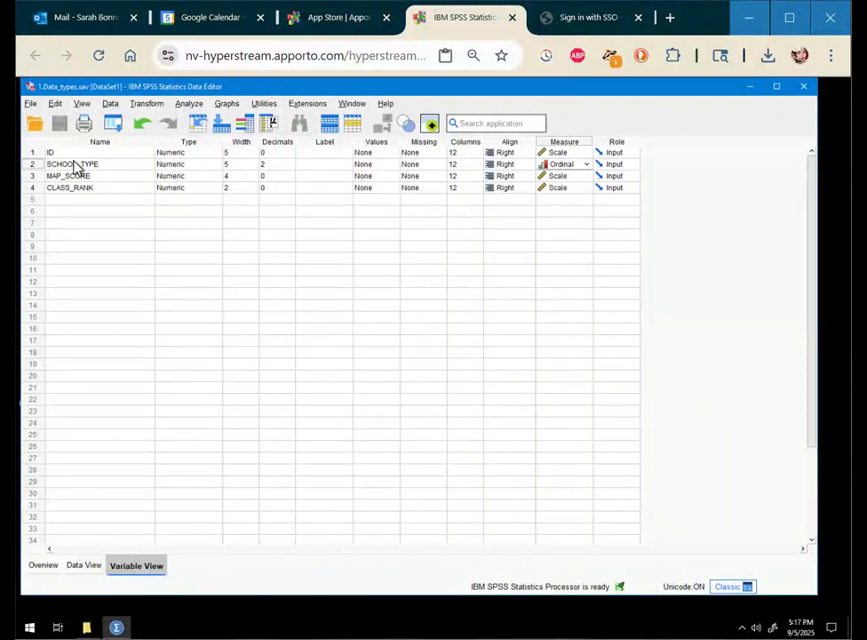
{"action": "left_click", "coordinate": [585, 168]}
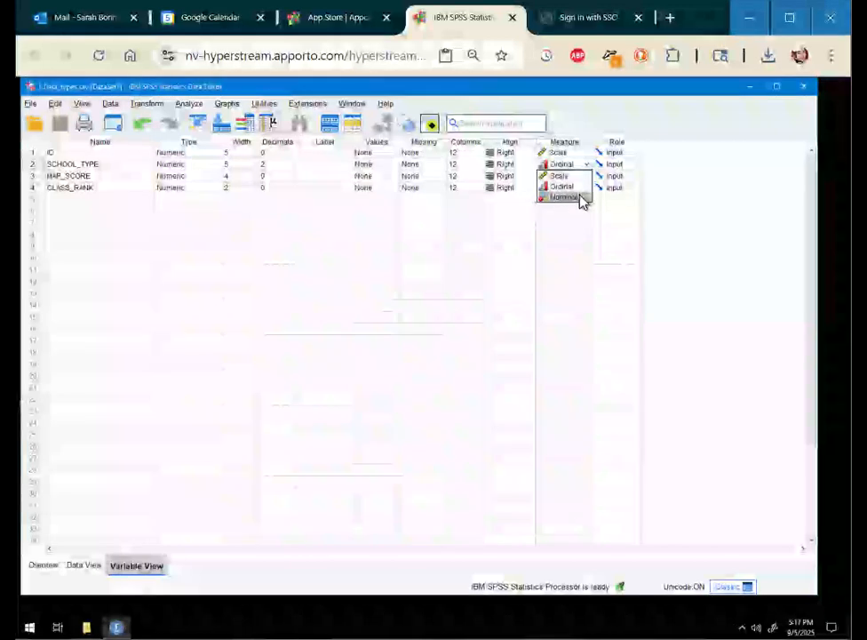
{"action": "left_click", "coordinate": [582, 197]}
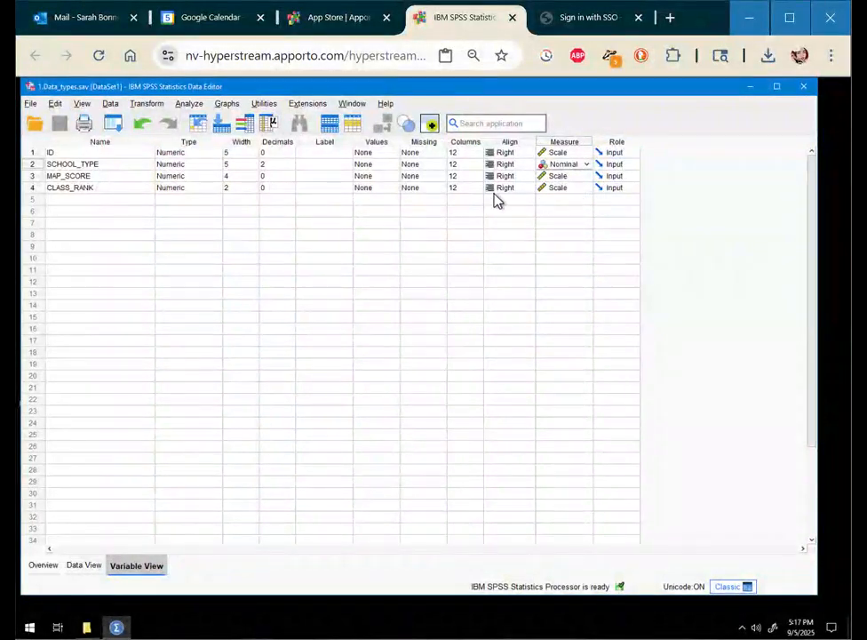
Set the SCHOOL_TYPE variable's decimals to 0 and check its values in the data grid
{"action": "left_click", "coordinate": [276, 166]}
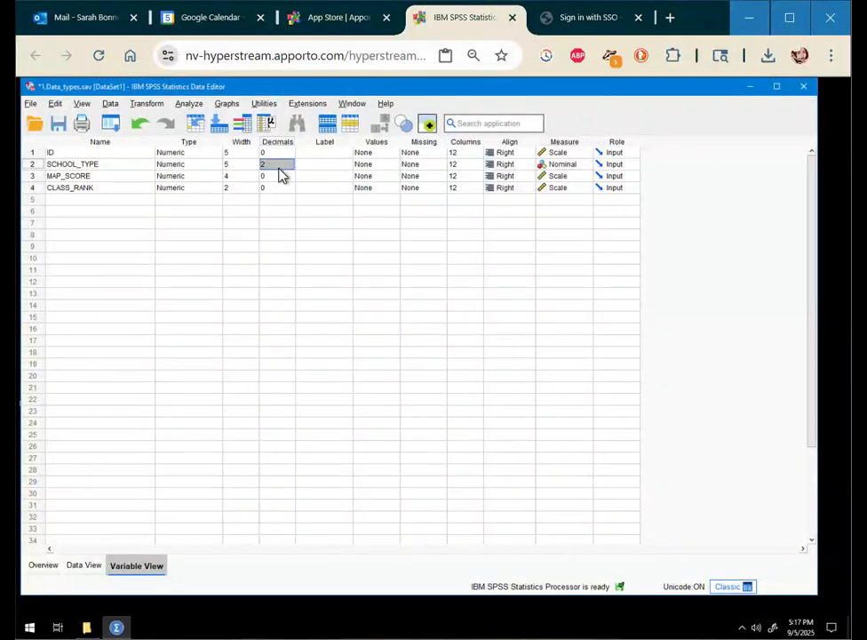
{"action": "type", "text": "0"}
{"action": "left_click", "coordinate": [311, 283]}
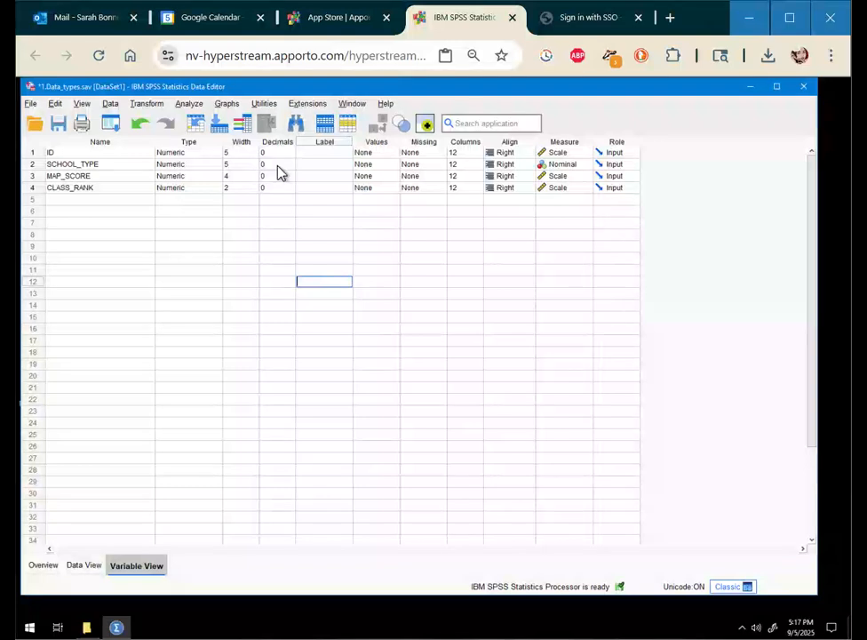
{"action": "left_click", "coordinate": [84, 565]}
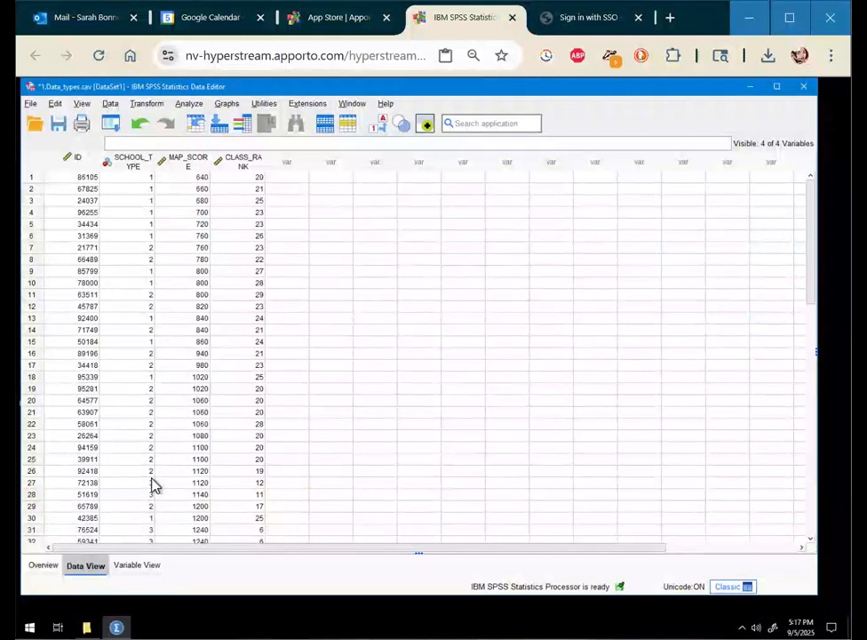
{"action": "left_click", "coordinate": [137, 565]}
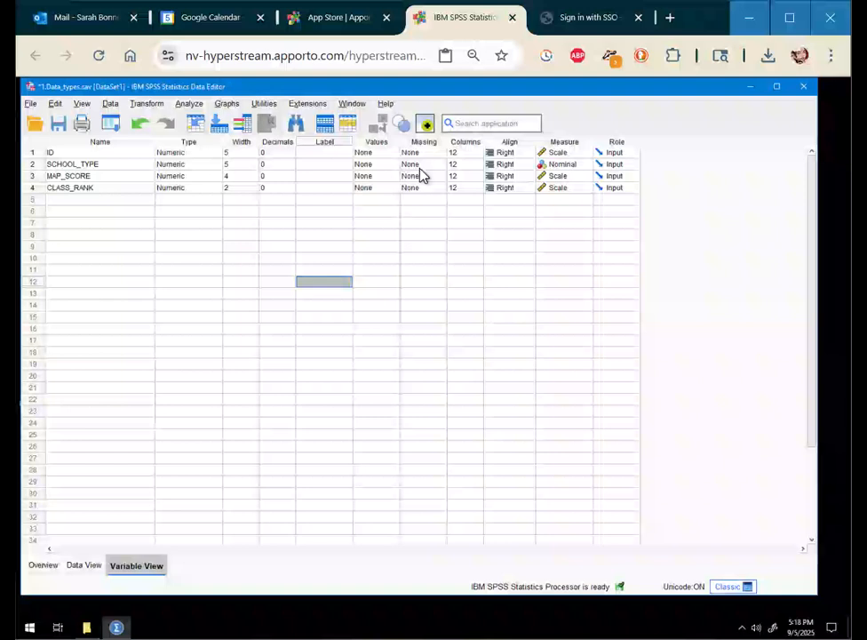
Try to rename the SCHOOL_TYPE variable using a character that is not allowed in variable names
{"action": "left_click", "coordinate": [110, 165]}
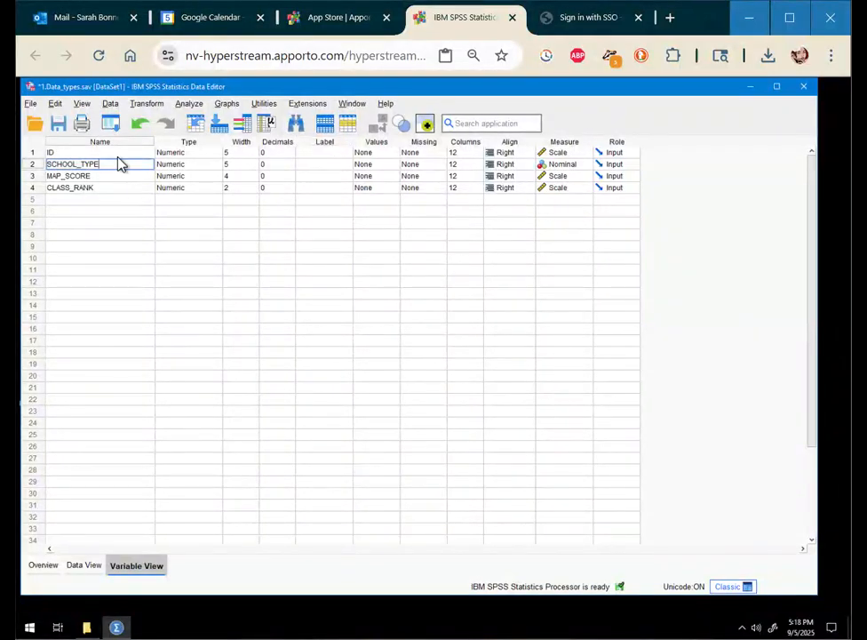
{"action": "key", "text": "Return"}
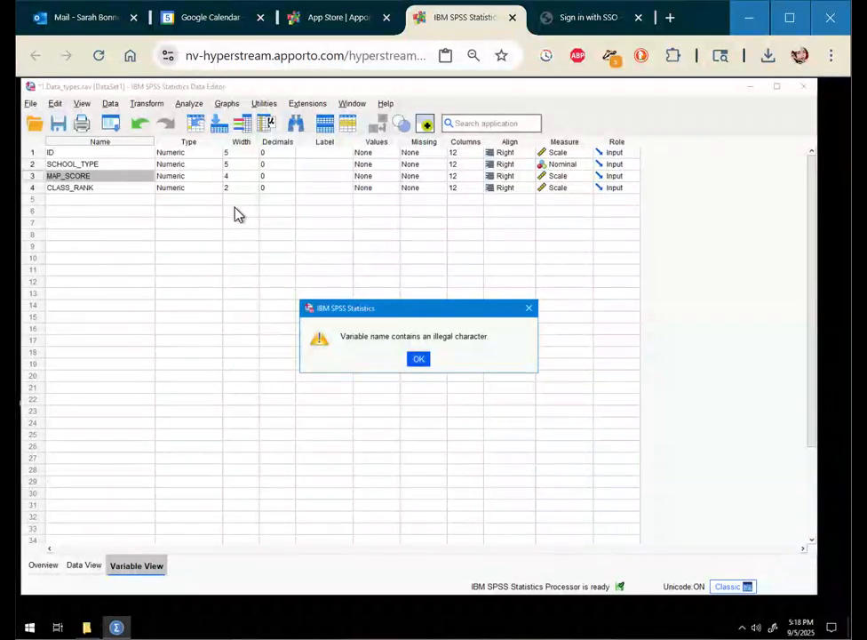
{"action": "left_click", "coordinate": [414, 359]}
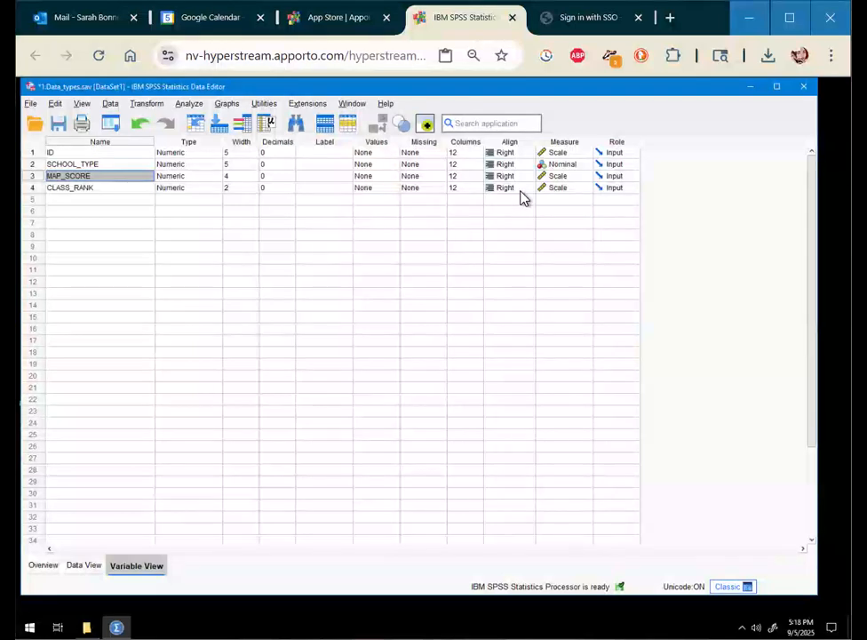
Set the measurement level of the CLASS_RANK variable to Ordinal and save the dataset
{"action": "left_click", "coordinate": [575, 196]}
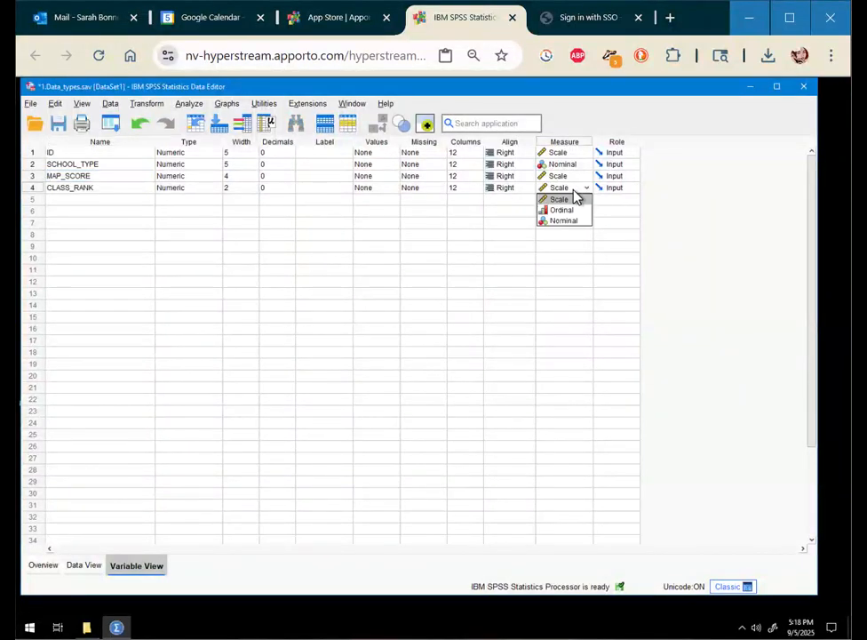
{"action": "left_click", "coordinate": [580, 209]}
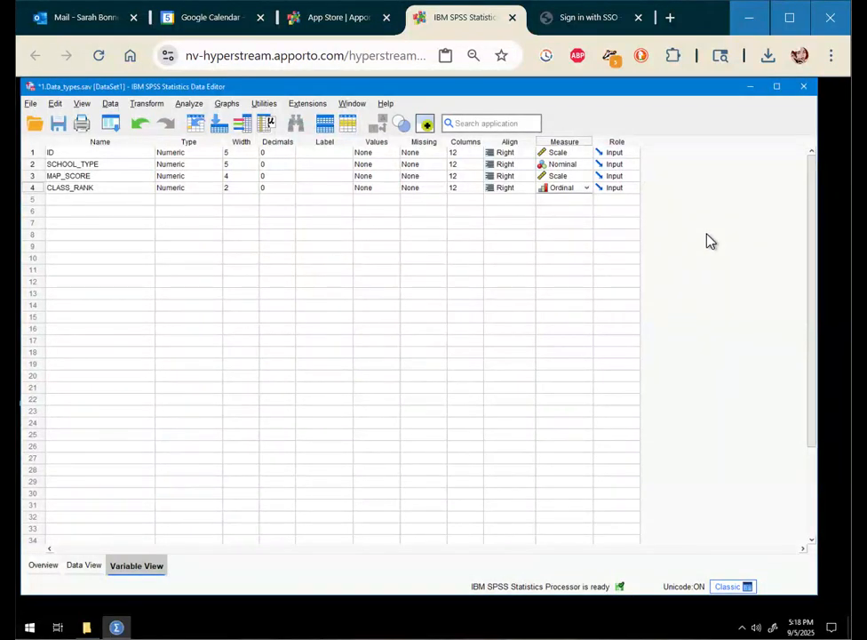
{"action": "key", "text": "ctrl+s"}
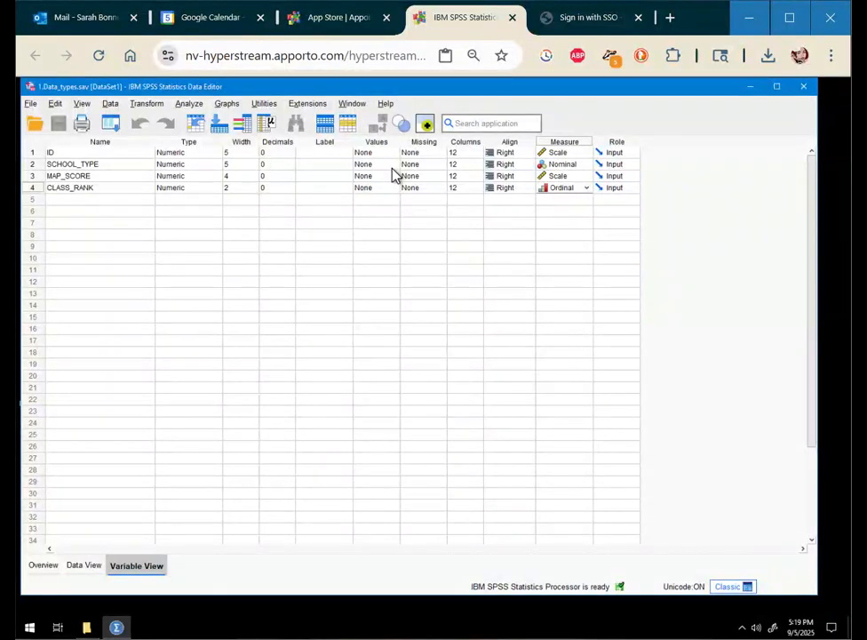
Check the school type codes in the data, and add the value label Private for code 1 of SCHOOL_TYPE
{"action": "left_click", "coordinate": [93, 568]}
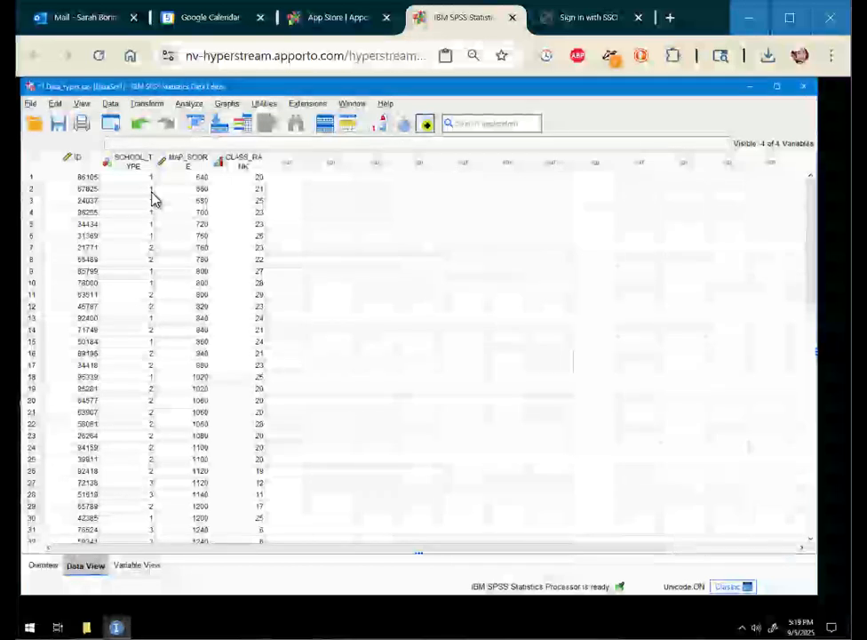
{"action": "left_click", "coordinate": [153, 567]}
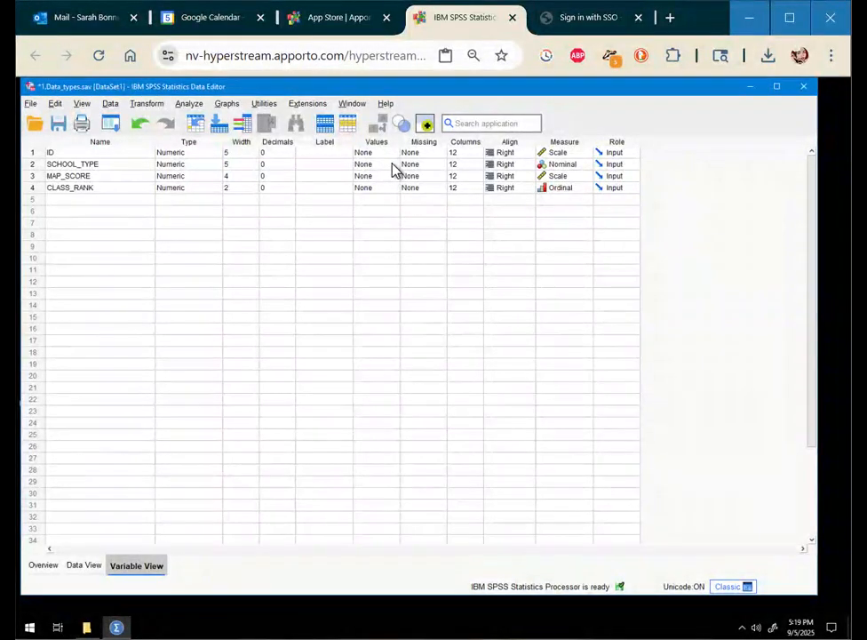
{"action": "left_click", "coordinate": [392, 164]}
{"action": "left_click", "coordinate": [392, 165]}
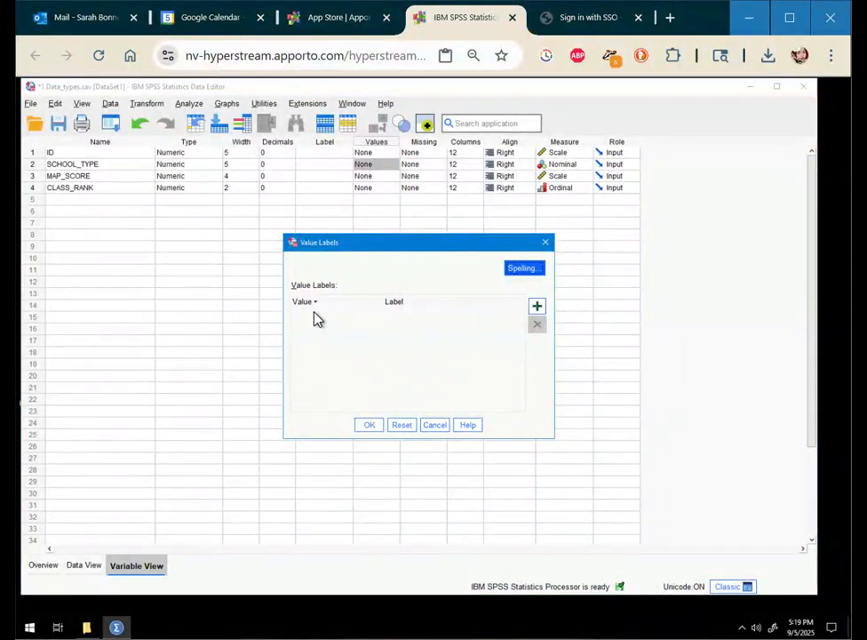
{"action": "left_click", "coordinate": [537, 309]}
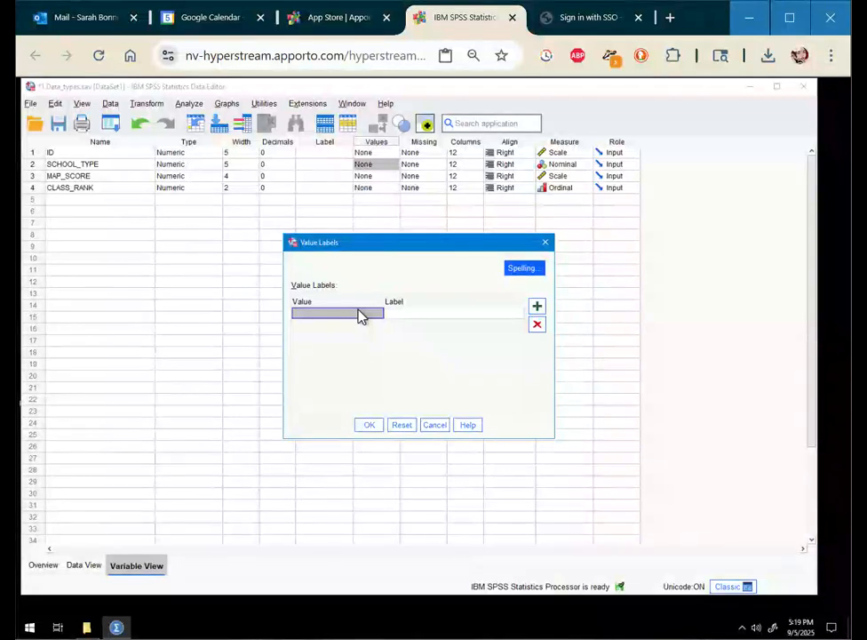
{"action": "type", "text": "1"}
{"action": "left_click", "coordinate": [407, 313]}
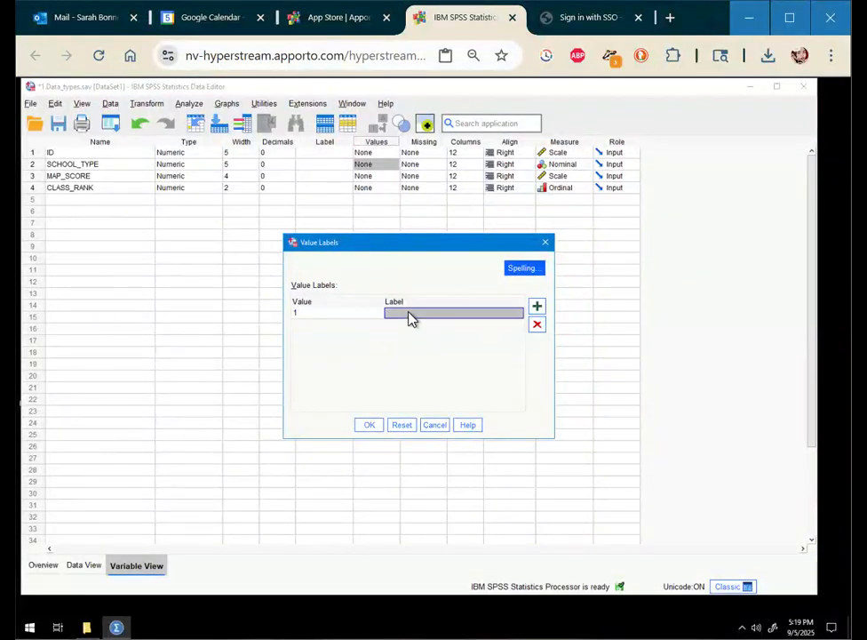
{"action": "type", "text": "Pirv"}
{"action": "key", "text": "BackSpace"}
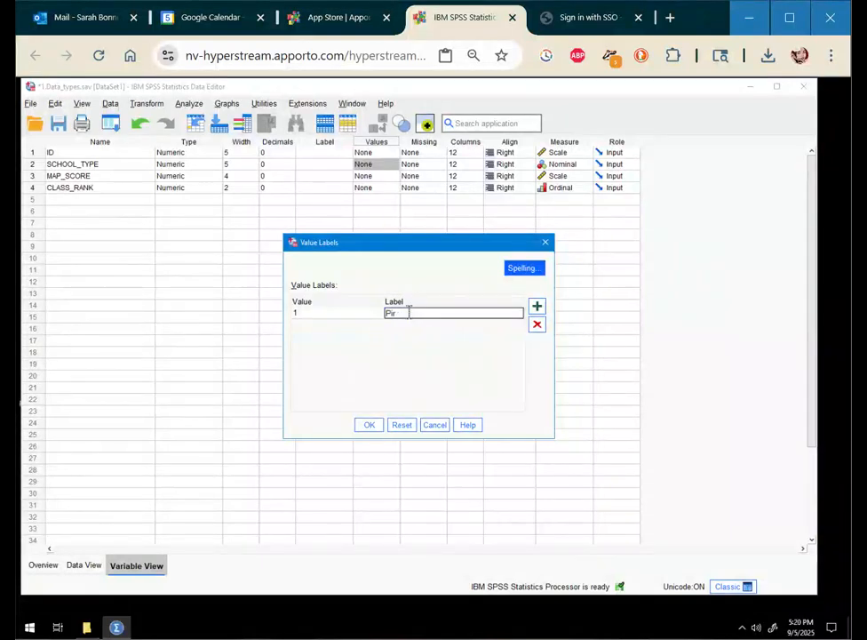
{"action": "type", "text": "ivate"}
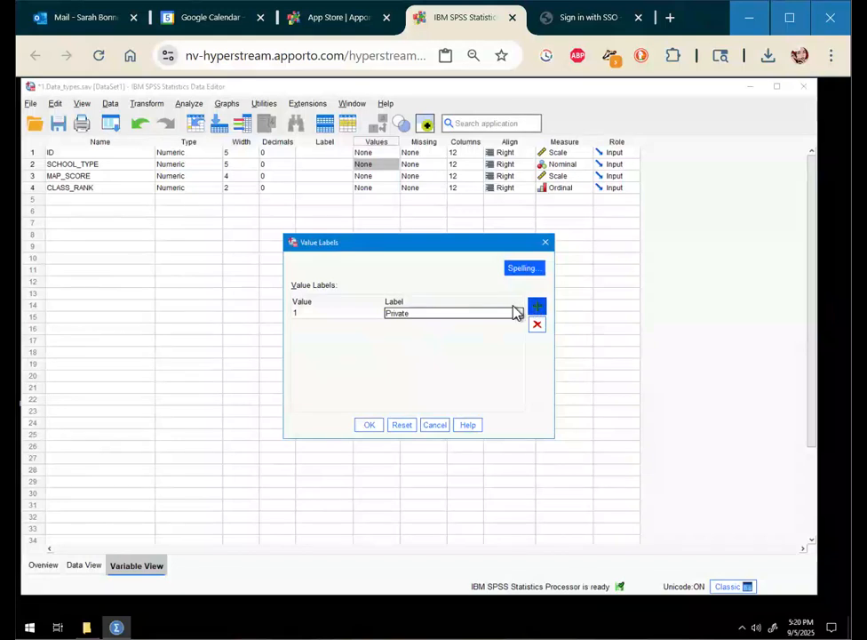
Add the value label Public for code 2 of the SCHOOL_TYPE variable
{"action": "left_click", "coordinate": [373, 325]}
{"action": "type", "text": "2"}
{"action": "left_click", "coordinate": [410, 327]}
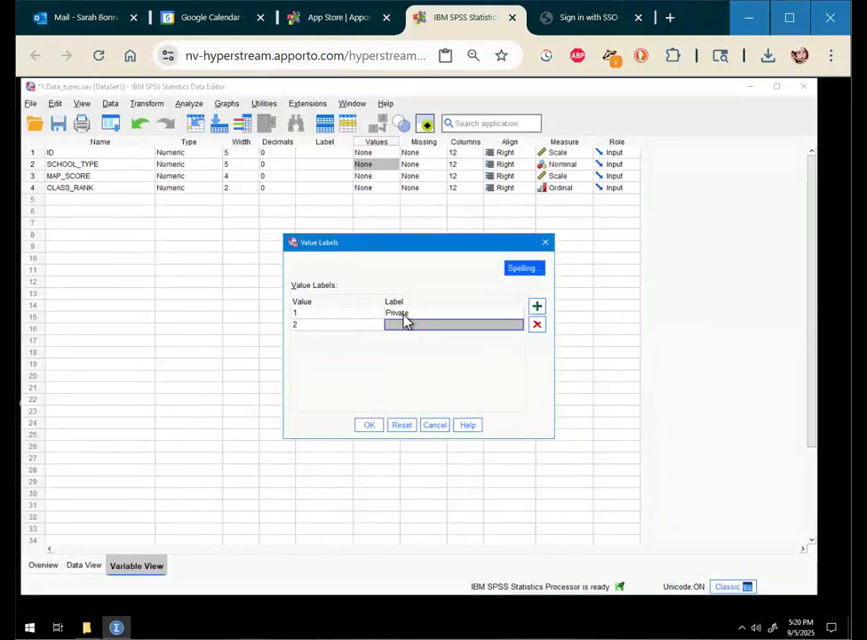
{"action": "type", "text": "Public"}
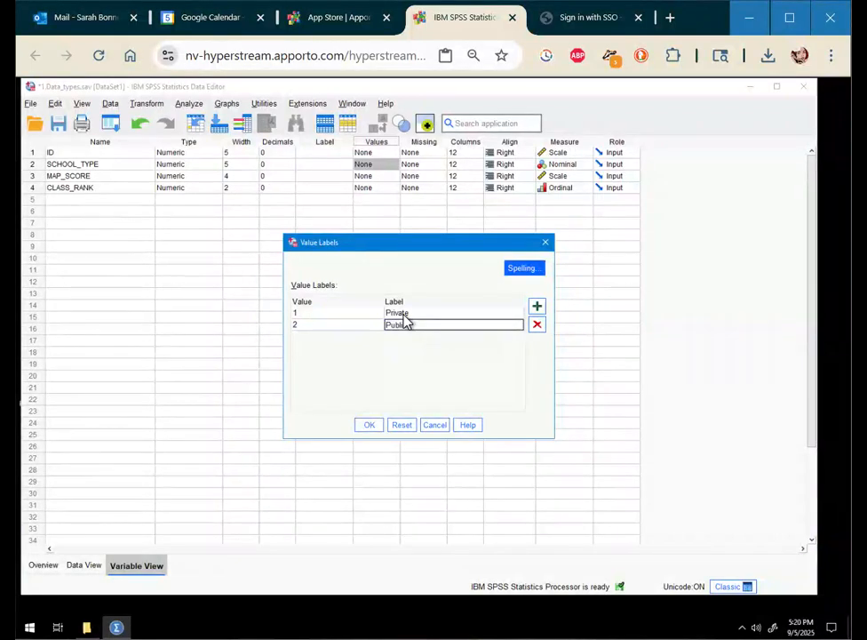
Add the value label Charter for code 3 of the SCHOOL_TYPE variable
{"action": "left_click", "coordinate": [536, 307]}
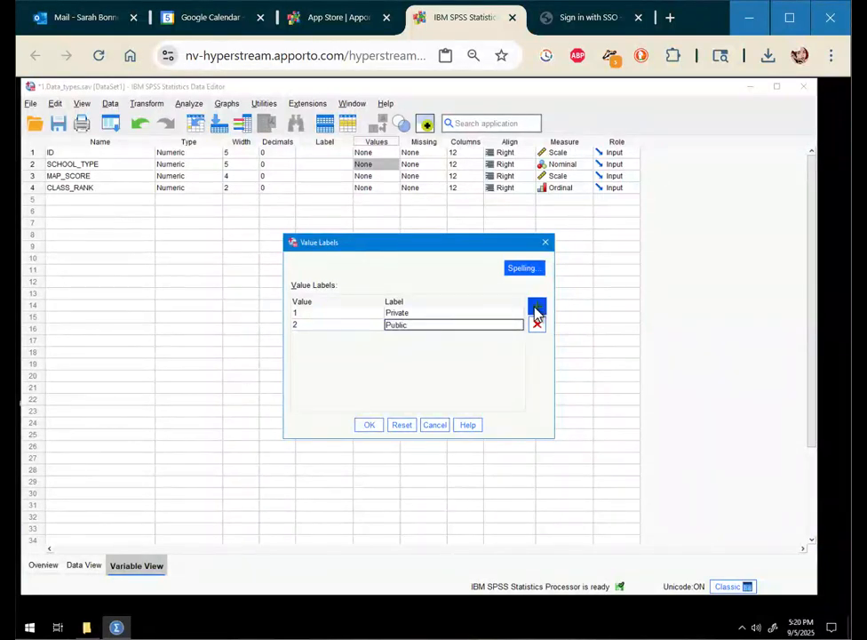
{"action": "type", "text": "3"}
{"action": "left_click", "coordinate": [397, 339]}
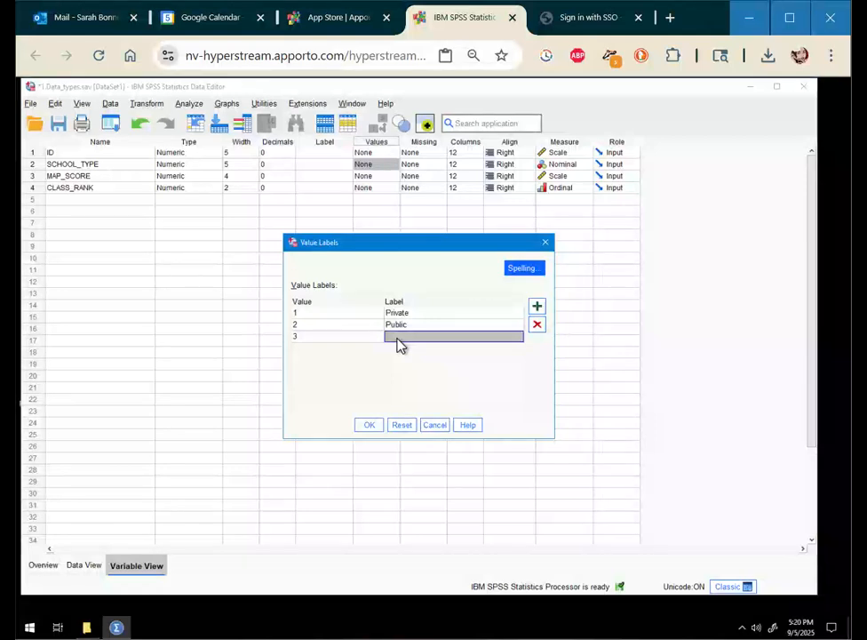
{"action": "type", "text": "Charter"}
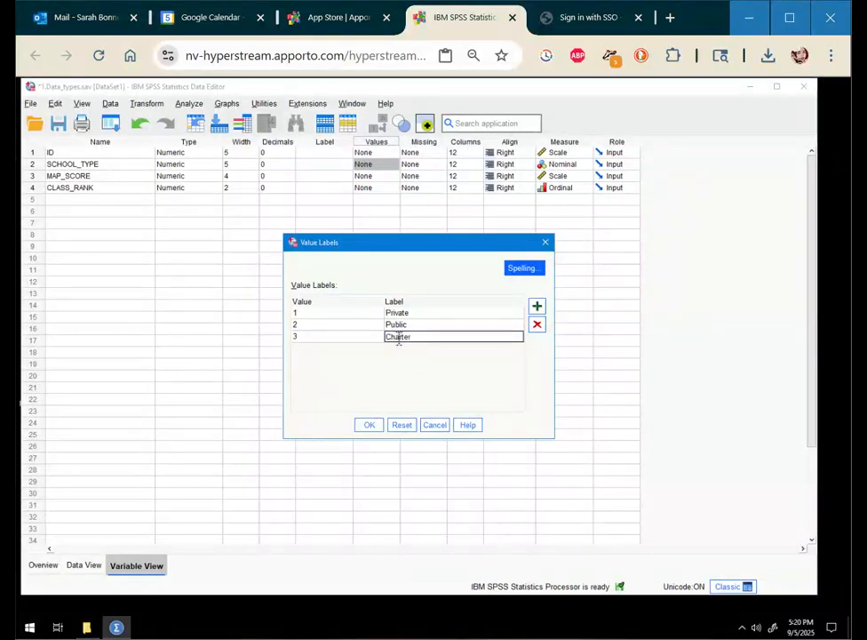
Add the value label Other type for code 4 of SCHOOL_TYPE and apply the value labels
{"action": "left_click", "coordinate": [538, 307]}
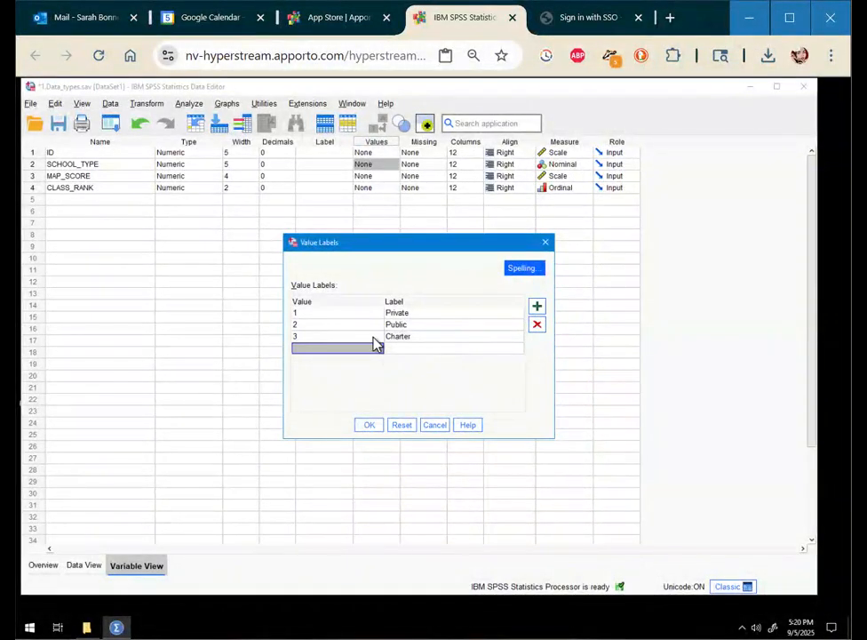
{"action": "type", "text": "4"}
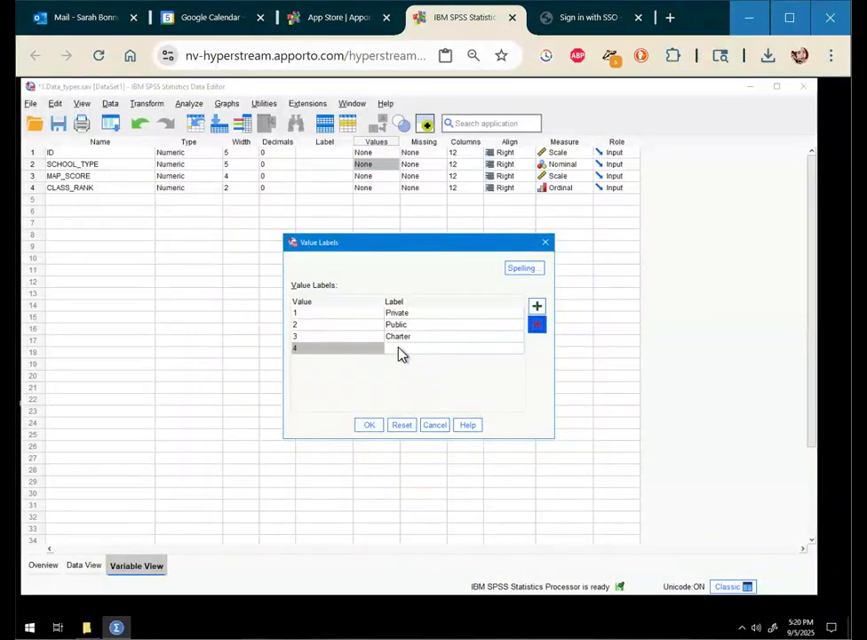
{"action": "left_click", "coordinate": [398, 353]}
{"action": "type", "text": "Ot"}
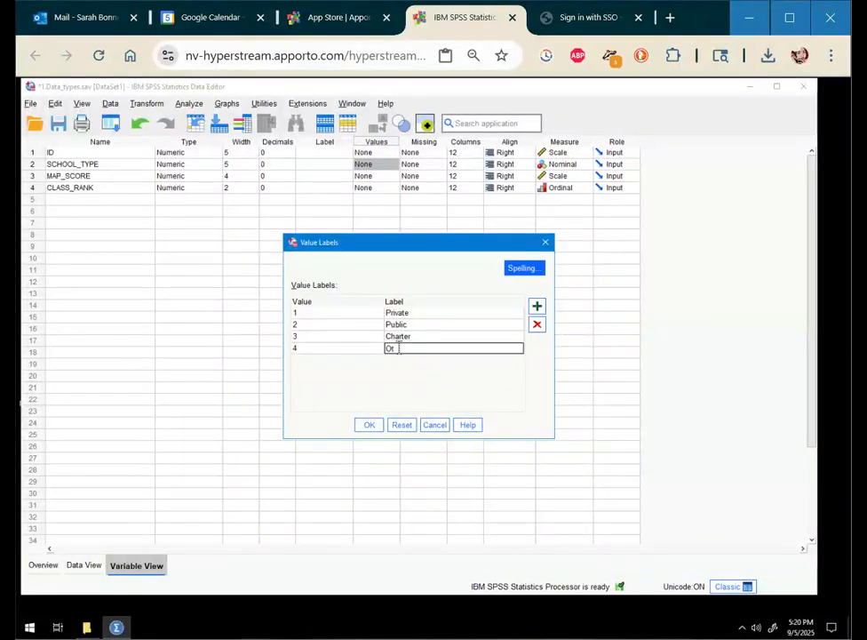
{"action": "type", "text": "her type"}
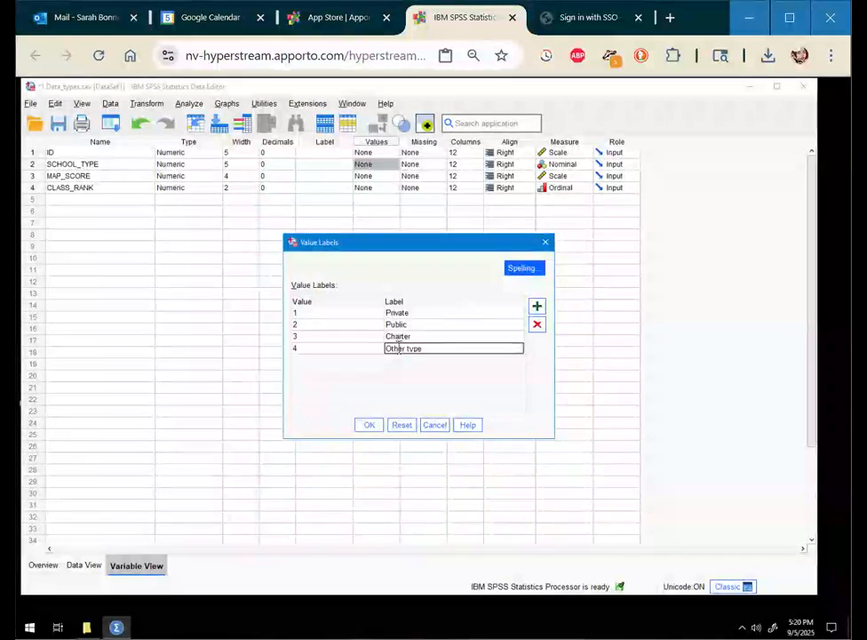
{"action": "left_click", "coordinate": [371, 425]}
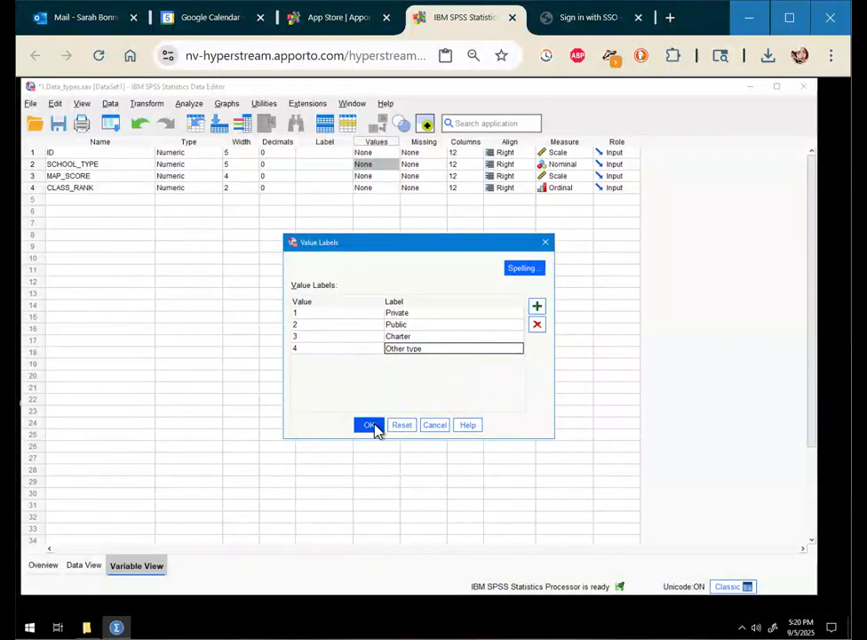
{"action": "left_click", "coordinate": [375, 427]}
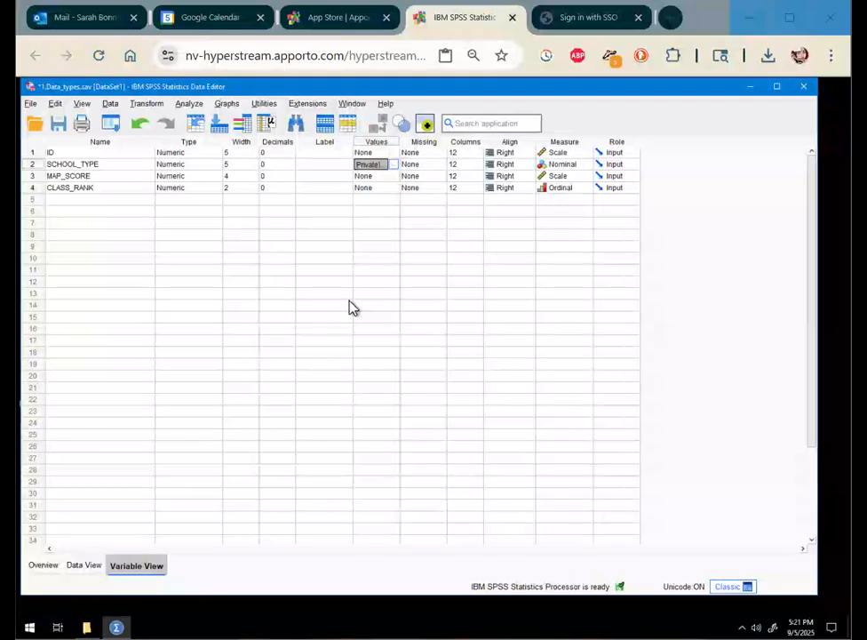
Run a Frequencies analysis with frequency tables for the CLASS_RANK and SCHOOL_TYPE variables
{"action": "left_click", "coordinate": [188, 106]}
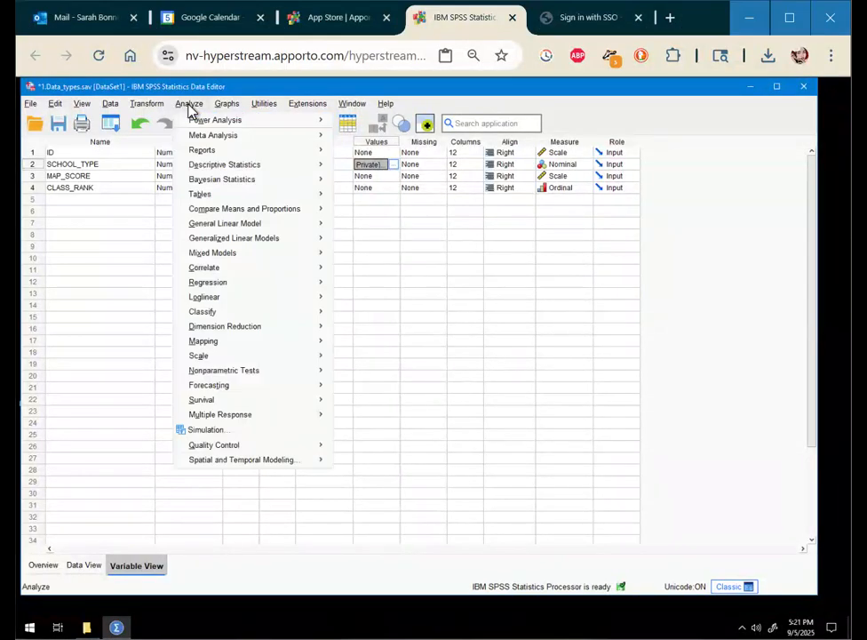
{"action": "mouse_move", "coordinate": [201, 168]}
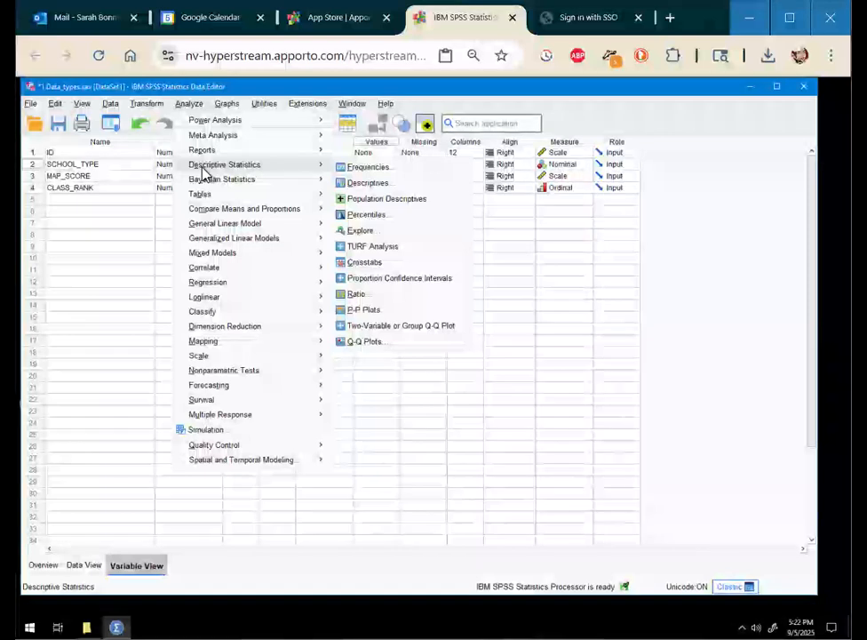
{"action": "left_click", "coordinate": [361, 168]}
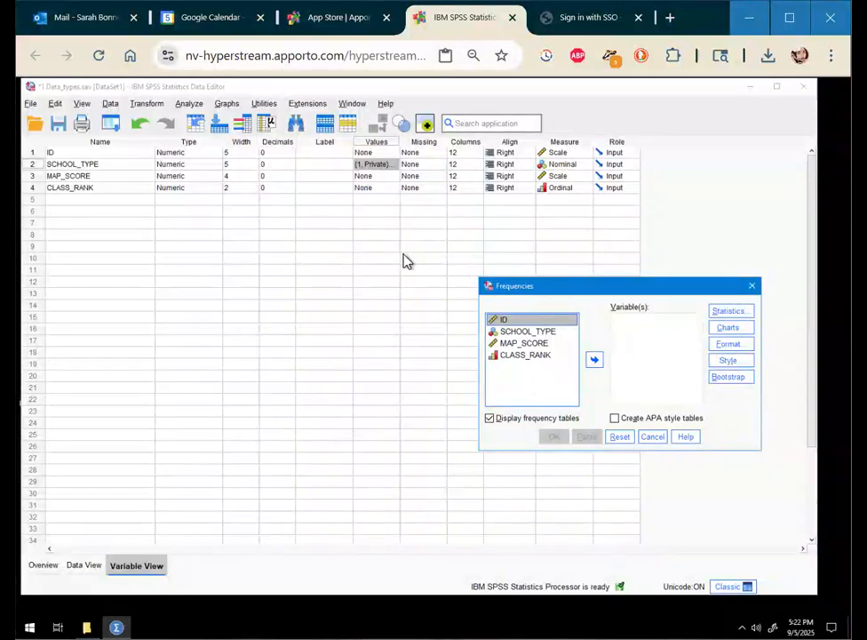
{"action": "left_click_drag", "start_coordinate": [555, 286], "coordinate": [317, 248]}
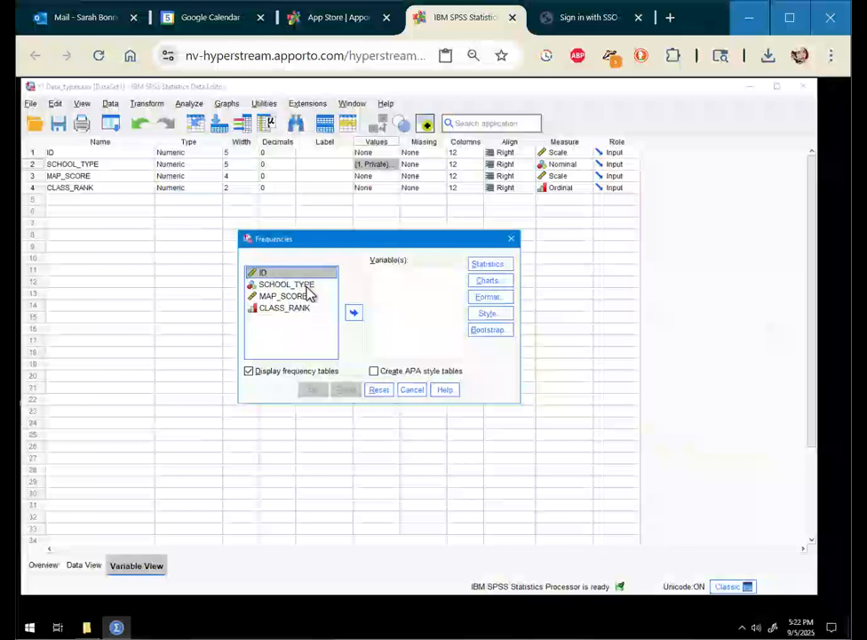
{"action": "left_click", "coordinate": [313, 308]}
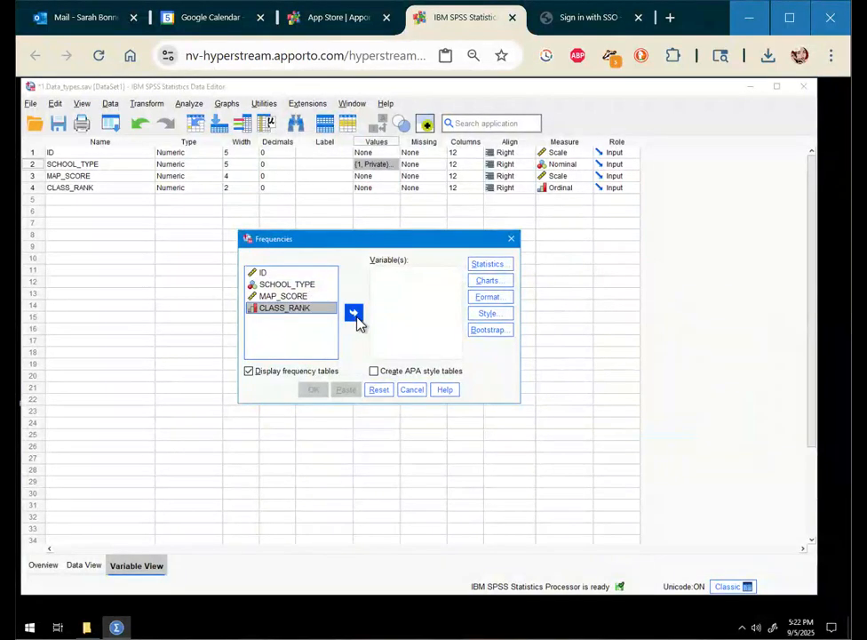
{"action": "left_click", "coordinate": [354, 316]}
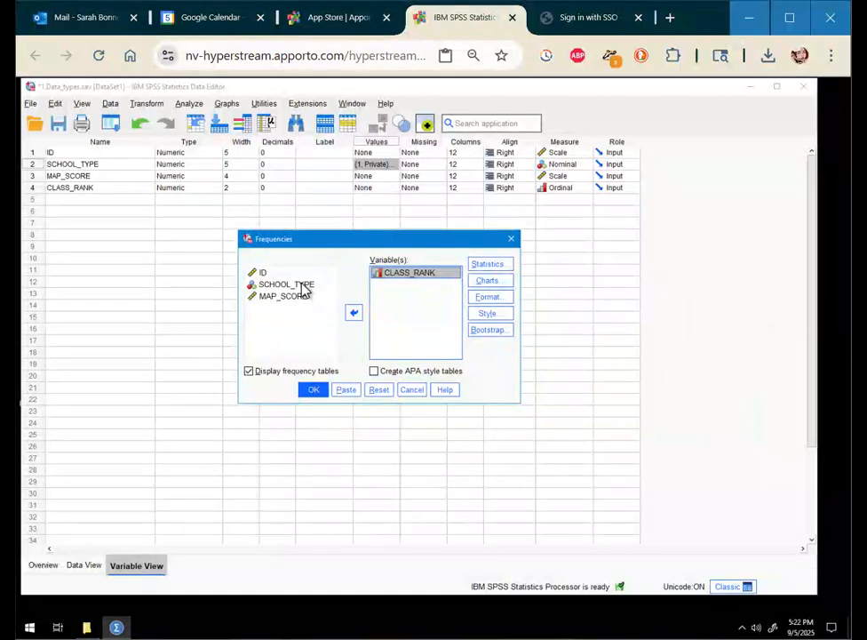
{"action": "left_click", "coordinate": [307, 285]}
{"action": "left_click", "coordinate": [353, 314]}
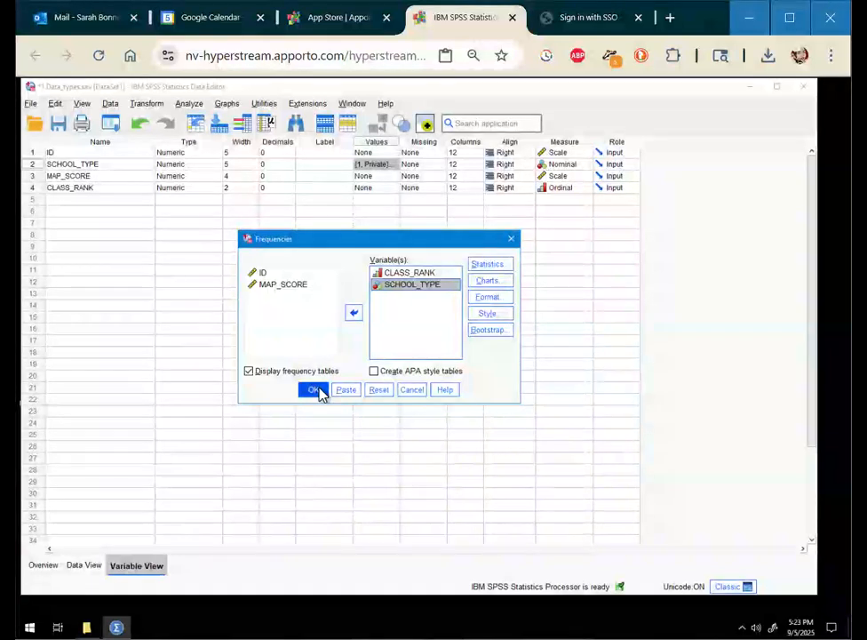
{"action": "left_click", "coordinate": [315, 390]}
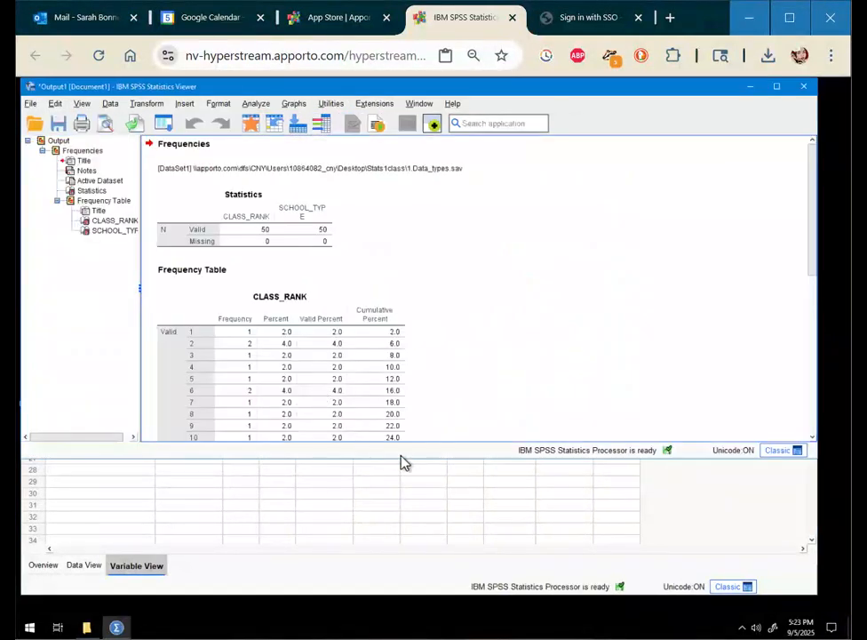
Enlarge the output window downwards and examine the valid and missing case counts in the Statistics table
{"action": "left_click_drag", "start_coordinate": [421, 491], "coordinate": [437, 593]}
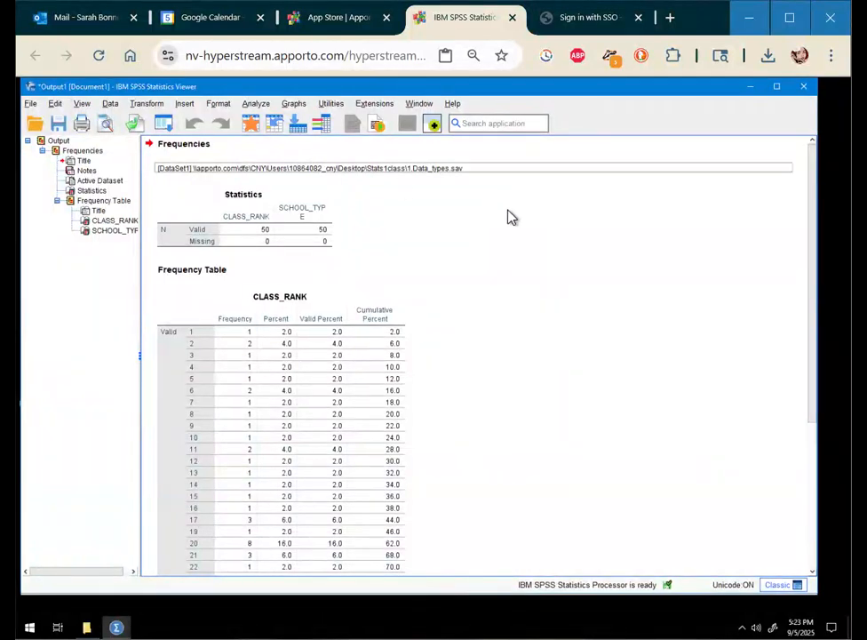
{"action": "left_click", "coordinate": [273, 244]}
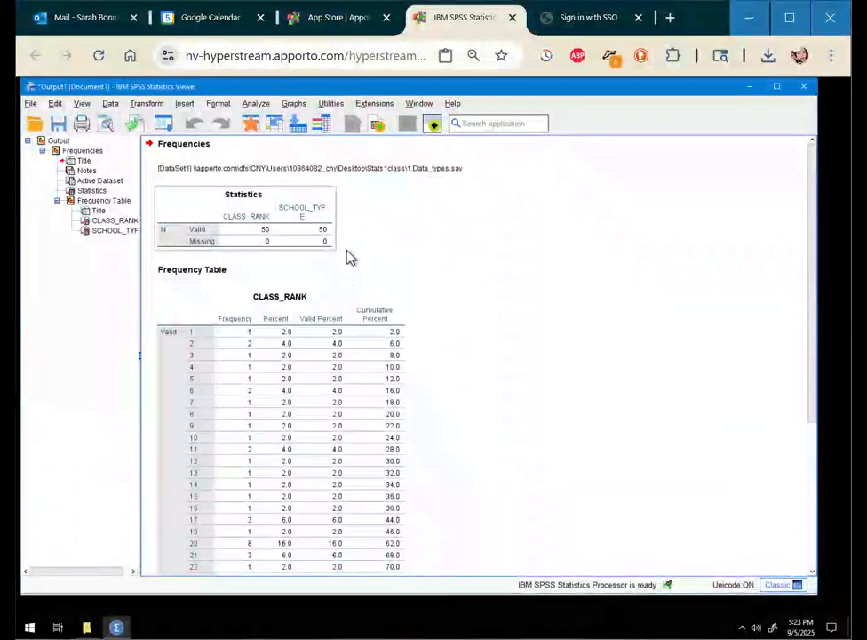
{"action": "left_click", "coordinate": [255, 266]}
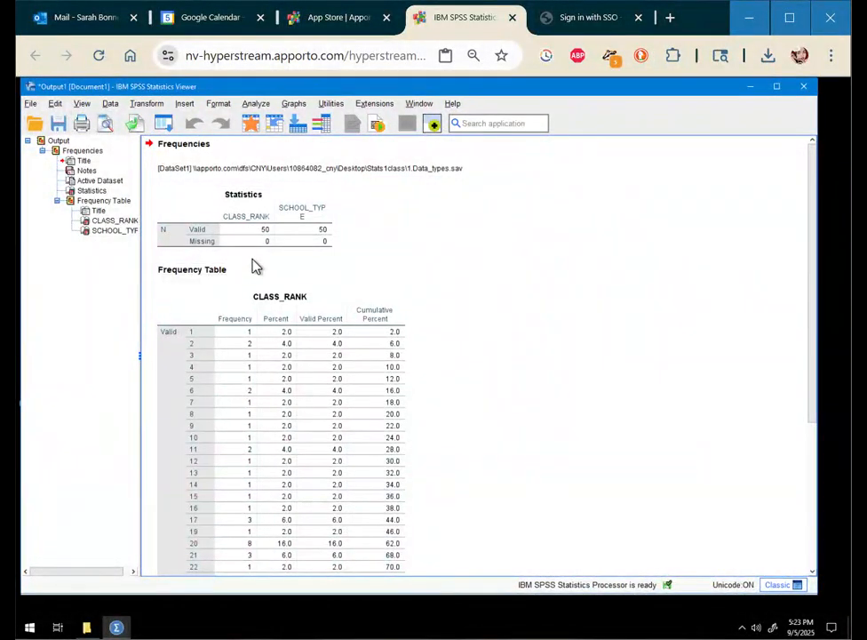
{"action": "left_click", "coordinate": [173, 237]}
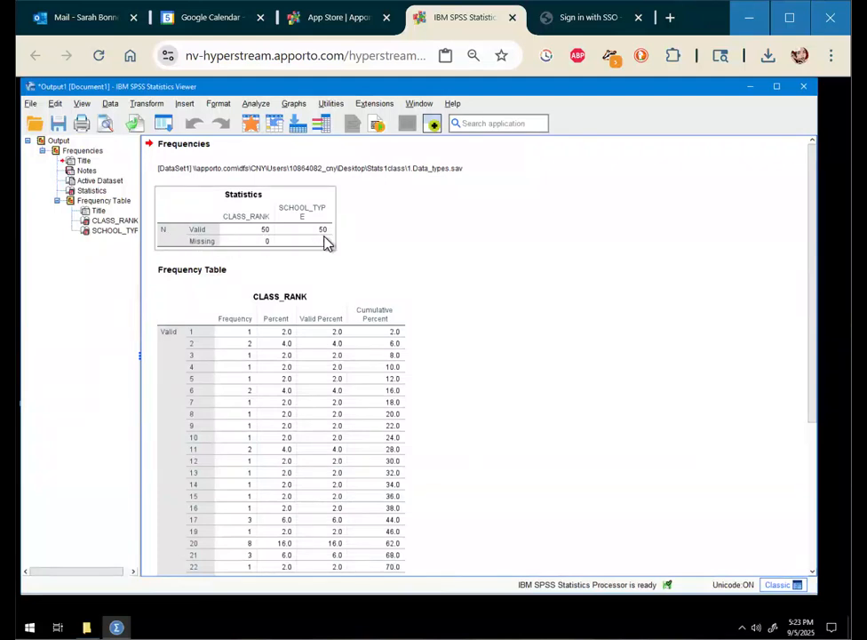
{"action": "left_click", "coordinate": [565, 251]}
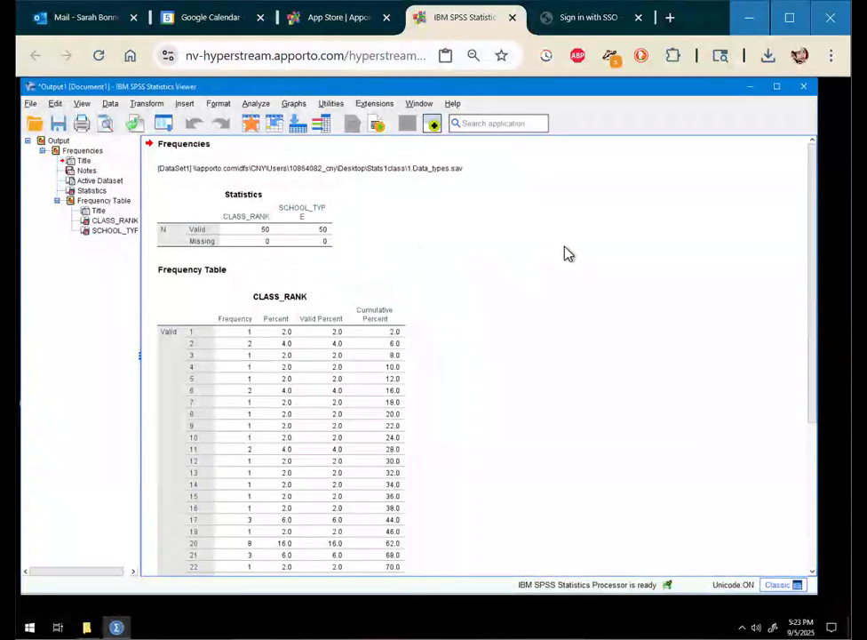
{"action": "left_click", "coordinate": [283, 248]}
{"action": "left_click", "coordinate": [470, 253]}
Examine the frequencies, percentages and cumulative percentages in the CLASS_RANK frequency table
{"action": "scroll", "coordinate": [494, 248], "scroll_direction": "down", "scroll_amount": 3}
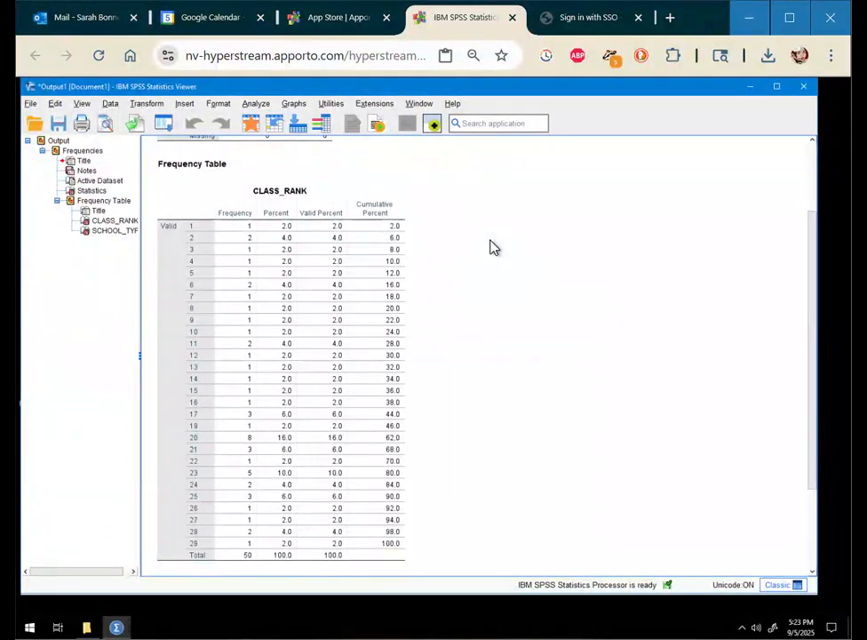
{"action": "left_click", "coordinate": [297, 503]}
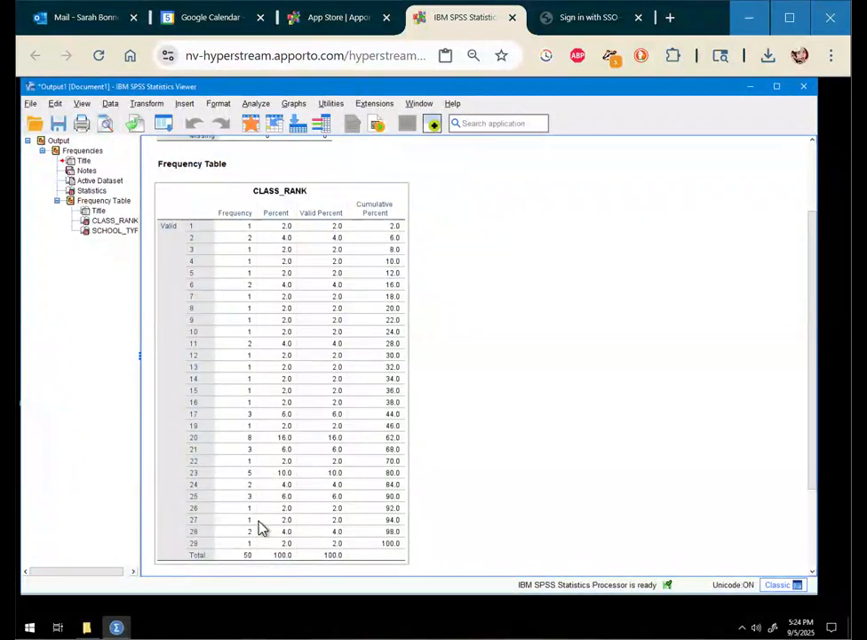
{"action": "left_click", "coordinate": [560, 289]}
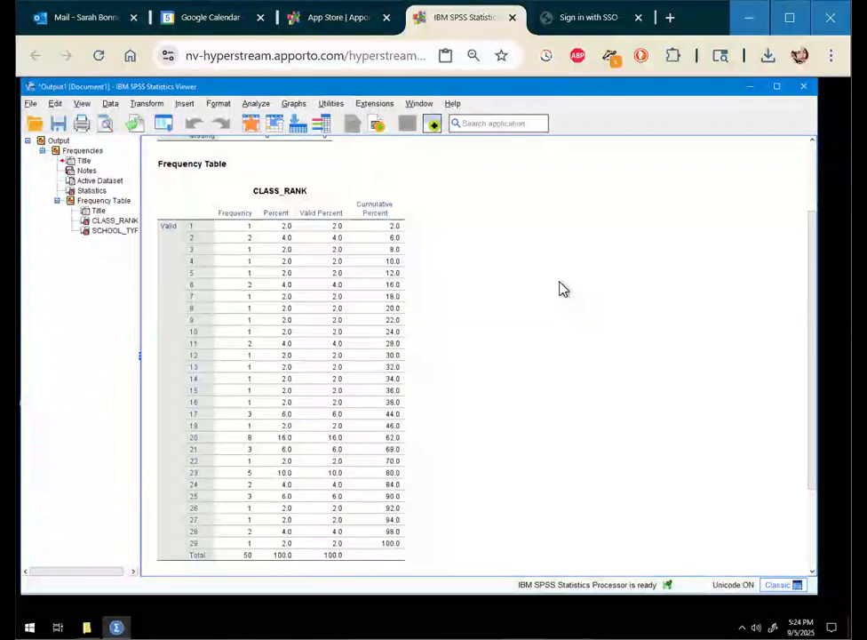
{"action": "left_click", "coordinate": [280, 252]}
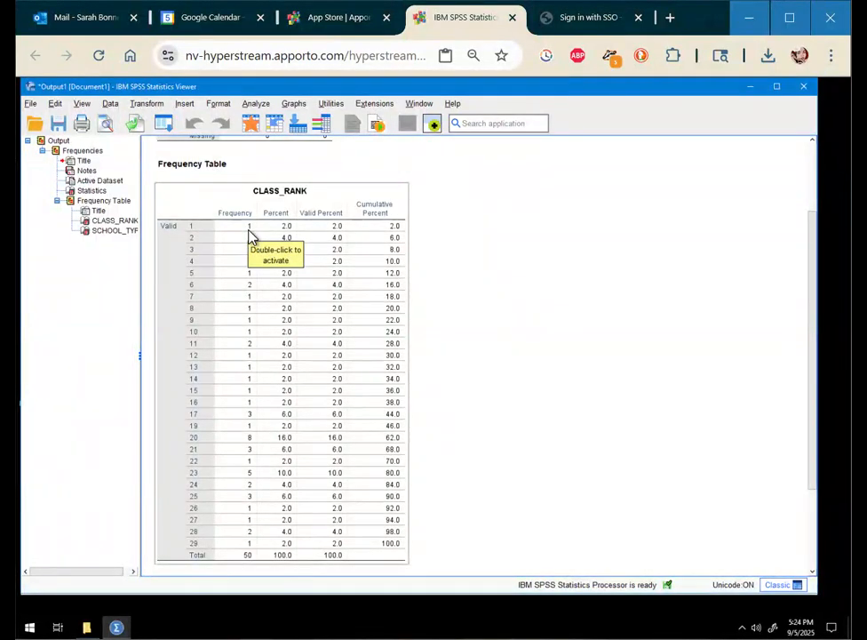
{"action": "double_click", "coordinate": [252, 249]}
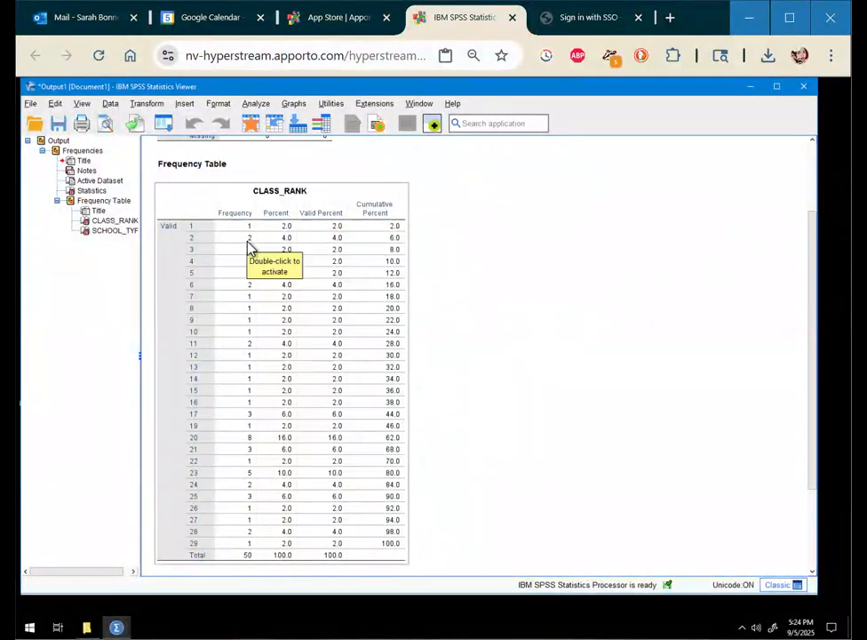
{"action": "left_click", "coordinate": [574, 262]}
{"action": "left_click", "coordinate": [248, 441]}
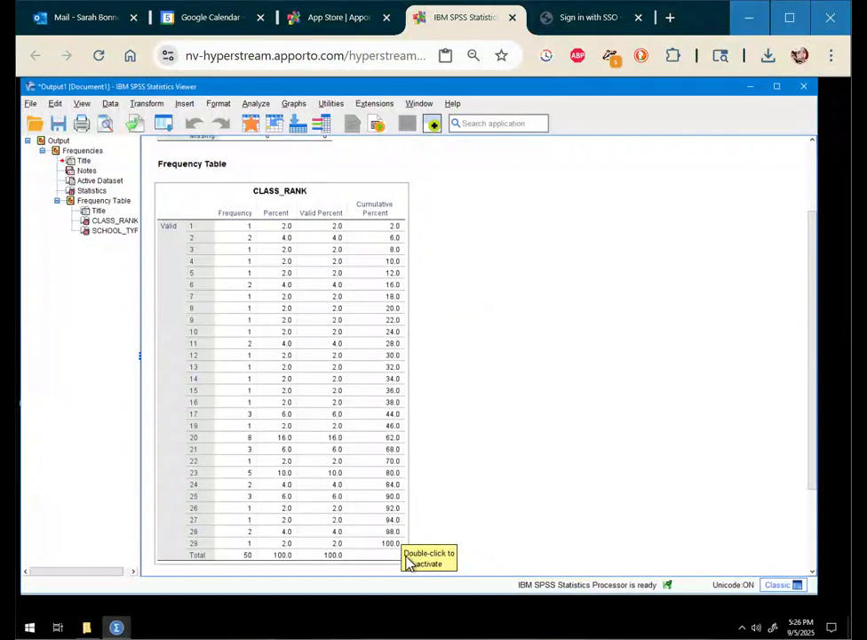
{"action": "left_click", "coordinate": [470, 511]}
{"action": "left_click", "coordinate": [396, 551]}
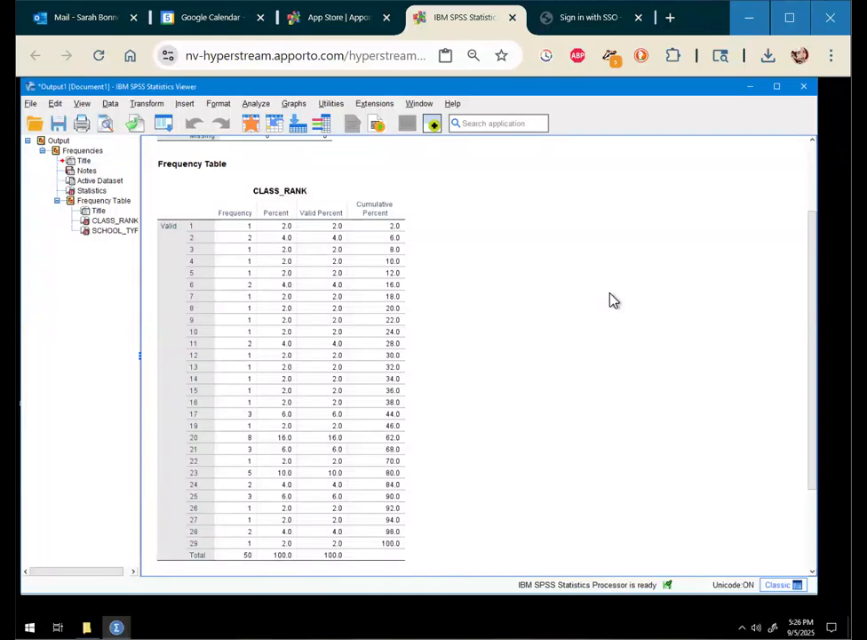
Examine the labelled categories and their frequencies and percentages in the SCHOOL_TYPE table
{"action": "scroll", "coordinate": [613, 301], "scroll_direction": "down", "scroll_amount": 3}
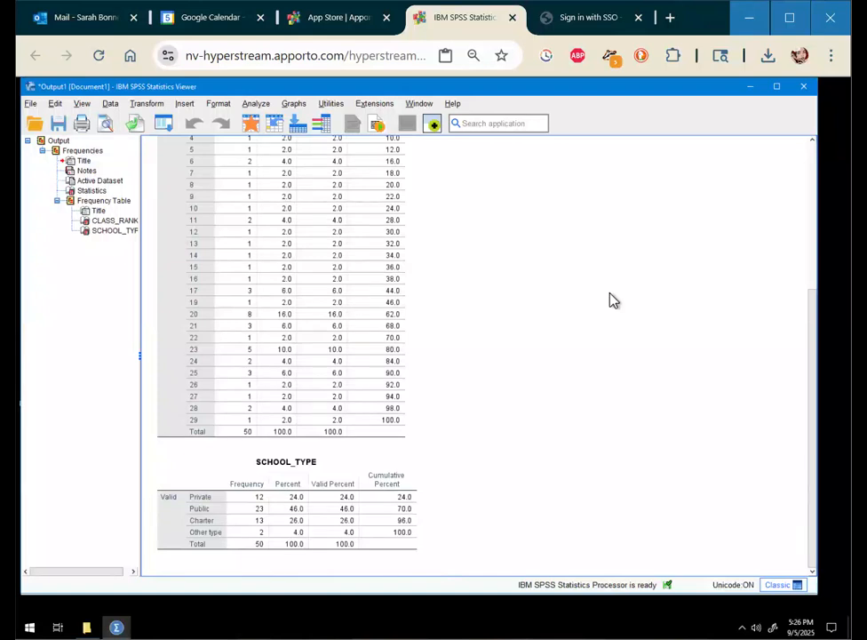
{"action": "left_click", "coordinate": [249, 325]}
{"action": "left_click", "coordinate": [551, 304]}
{"action": "left_click", "coordinate": [413, 514]}
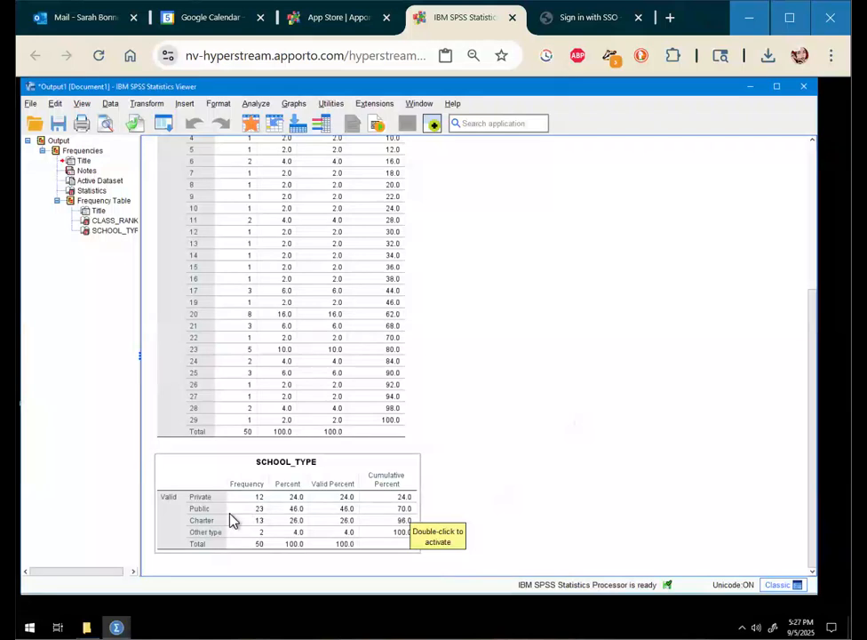
{"action": "left_click", "coordinate": [619, 503]}
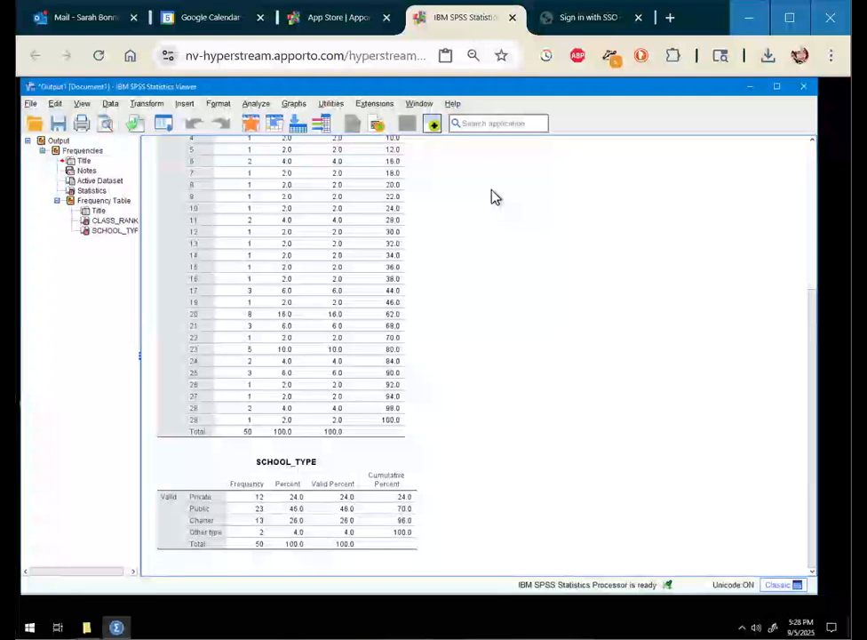
Paste the Frequencies command for CLASS_RANK and SCHOOL_TYPE into a syntax file and widen the syntax window
{"action": "left_click", "coordinate": [255, 105]}
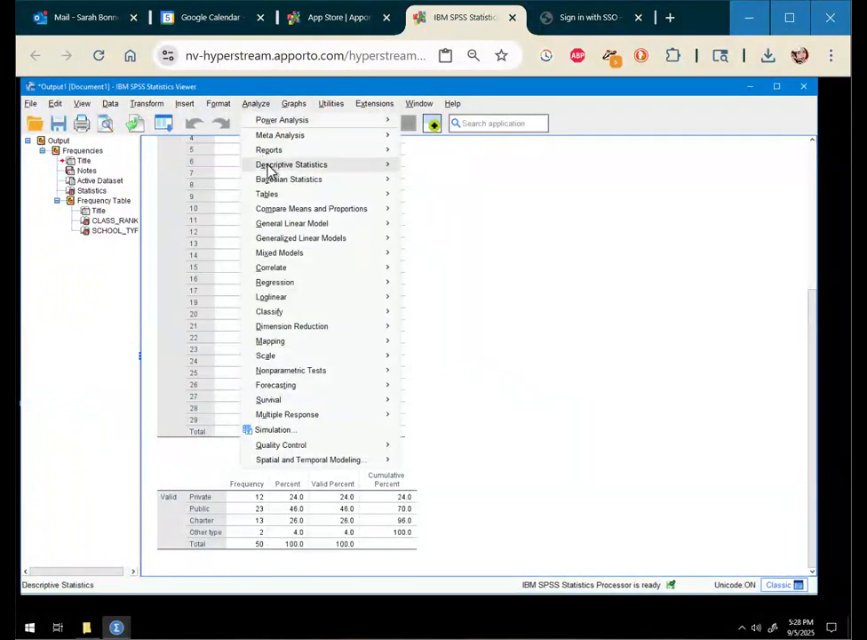
{"action": "mouse_move", "coordinate": [271, 170]}
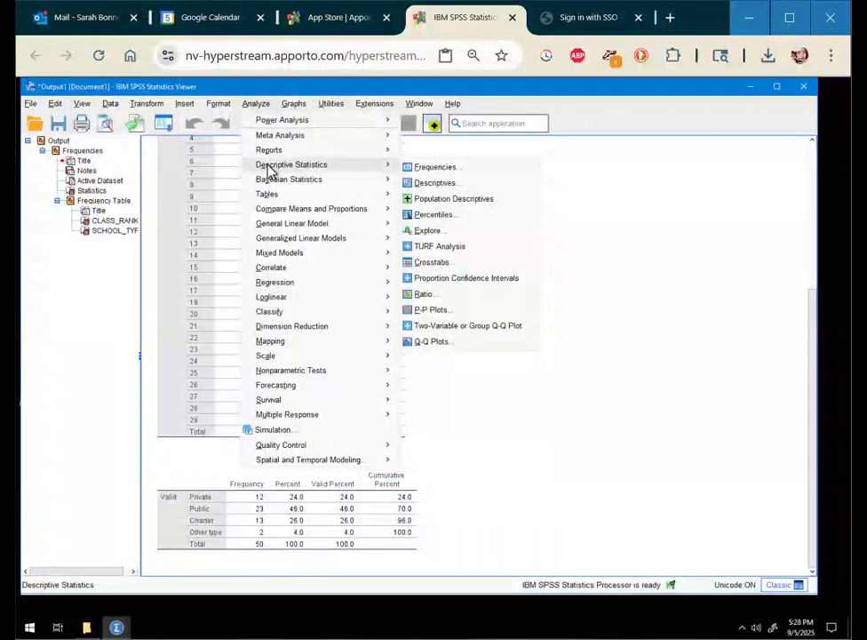
{"action": "left_click", "coordinate": [430, 167]}
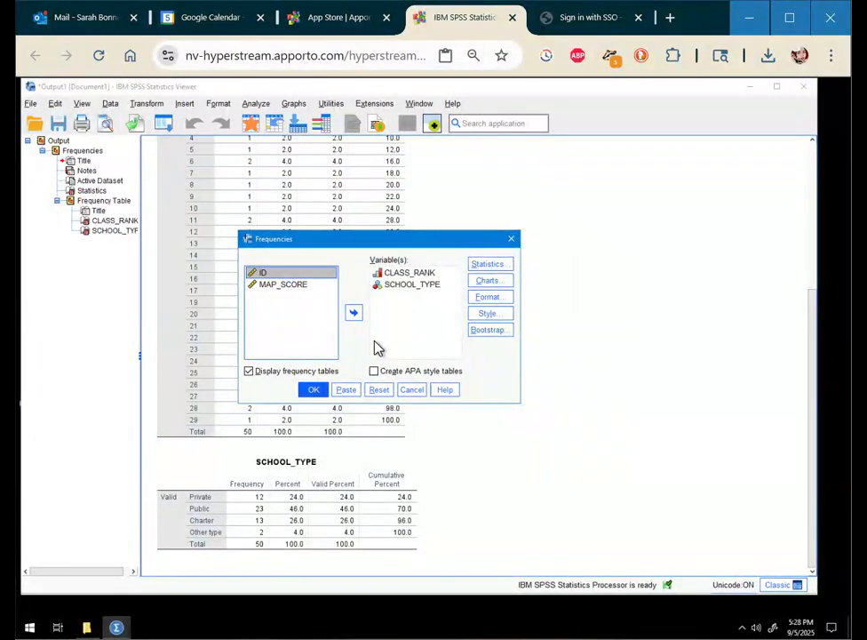
{"action": "left_click", "coordinate": [349, 393]}
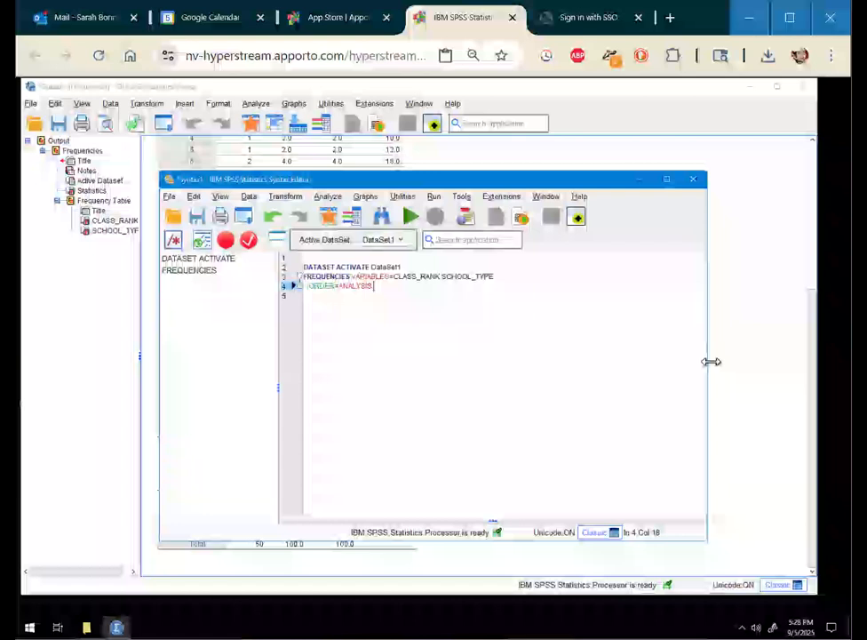
{"action": "left_click_drag", "start_coordinate": [711, 359], "coordinate": [791, 364]}
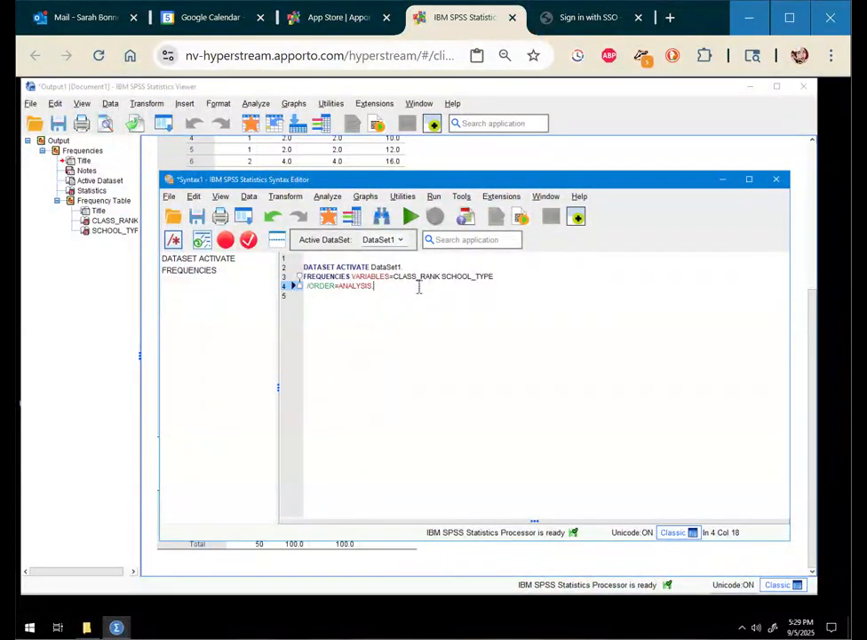
Run only the FREQUENCIES command from the syntax and view the resulting CLASS_RANK table
{"action": "left_click_drag", "start_coordinate": [419, 287], "coordinate": [298, 276]}
{"action": "left_click", "coordinate": [409, 219]}
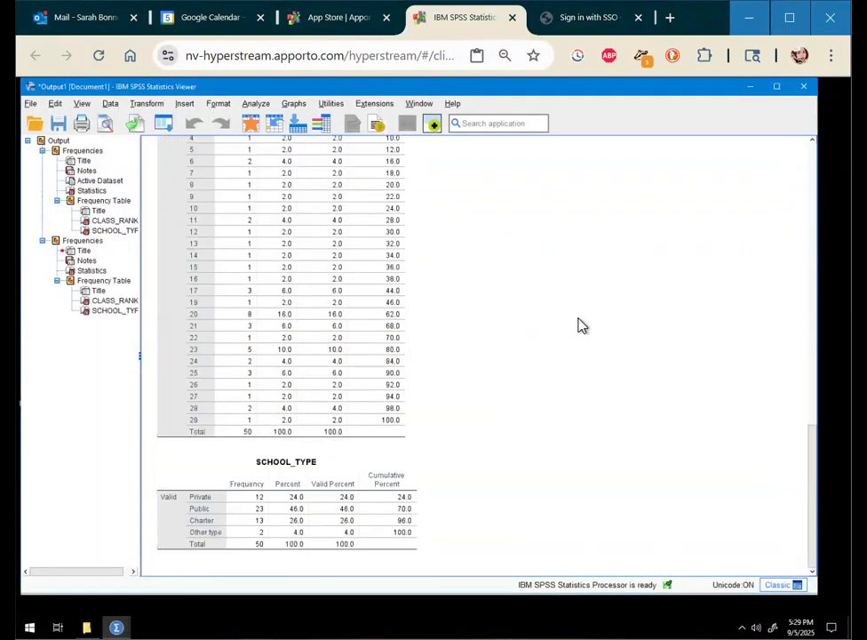
{"action": "scroll", "coordinate": [544, 302], "scroll_direction": "up", "scroll_amount": 3}
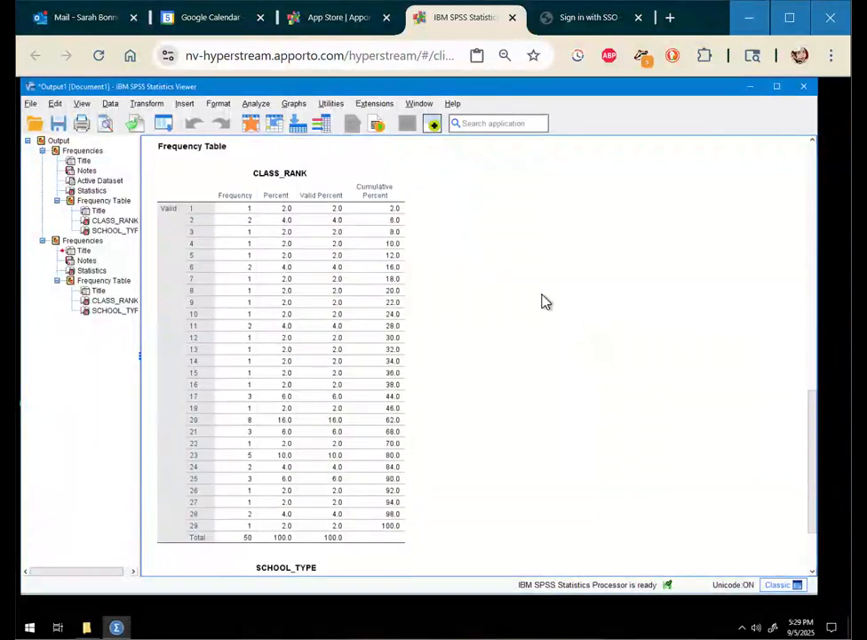
Return to the syntax and insert the comment "****this is my syntax for getting frequency tables" on a new line above the FREQUENCIES command
{"action": "left_click", "coordinate": [117, 628]}
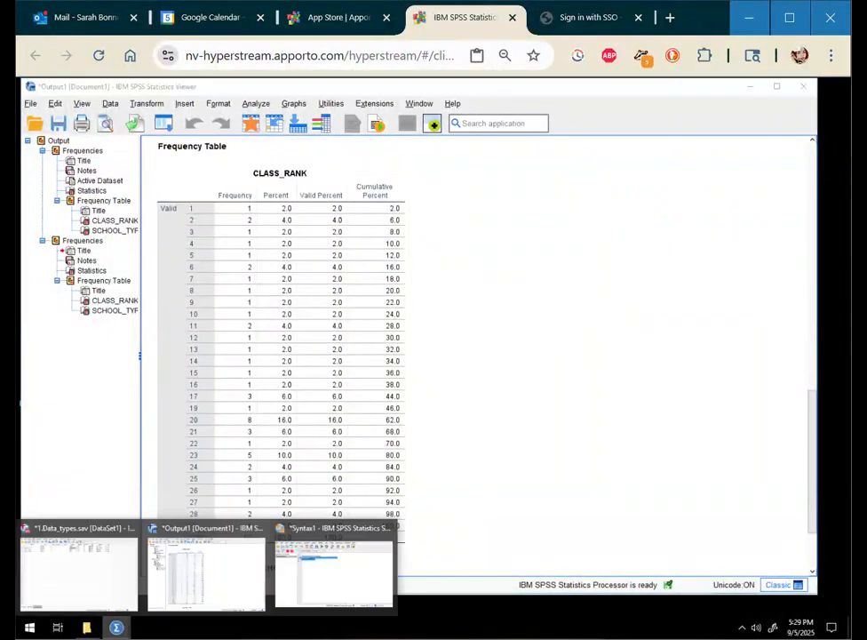
{"action": "left_click", "coordinate": [339, 565]}
{"action": "left_click", "coordinate": [368, 349]}
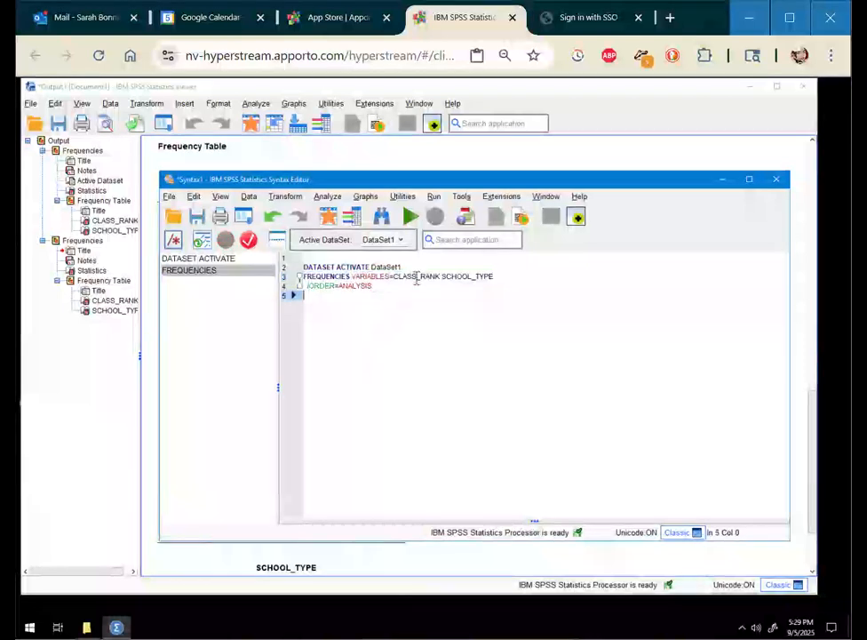
{"action": "left_click", "coordinate": [420, 267]}
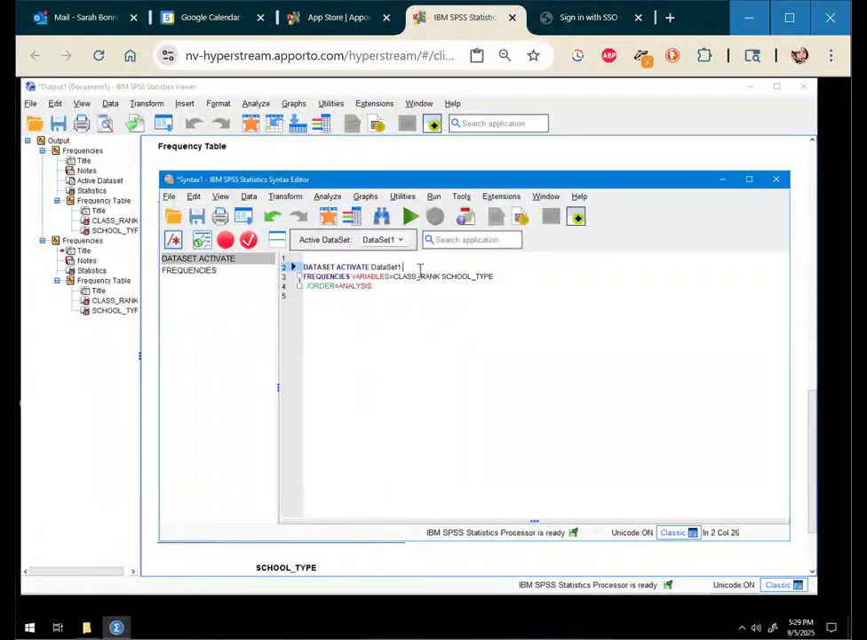
{"action": "key", "text": "Return"}
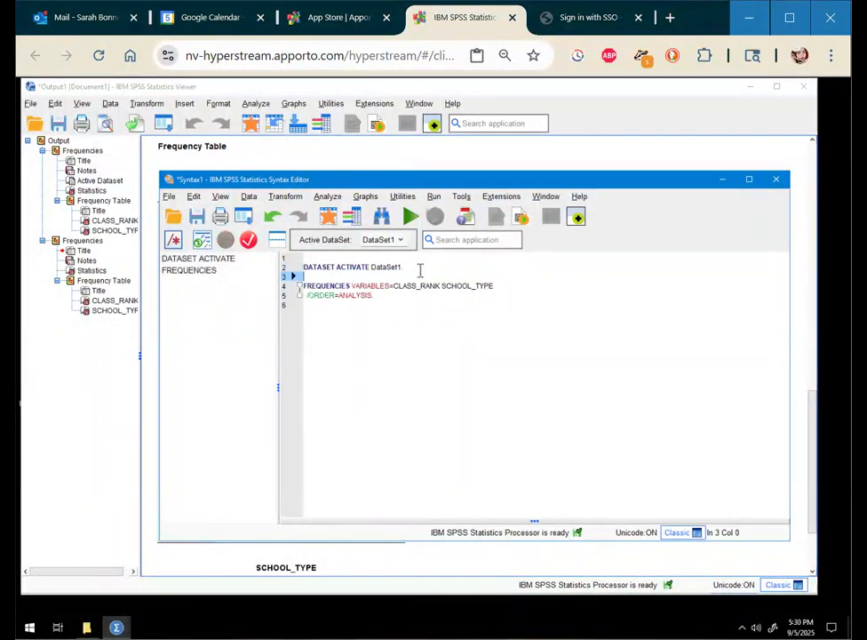
{"action": "type", "text": "****"}
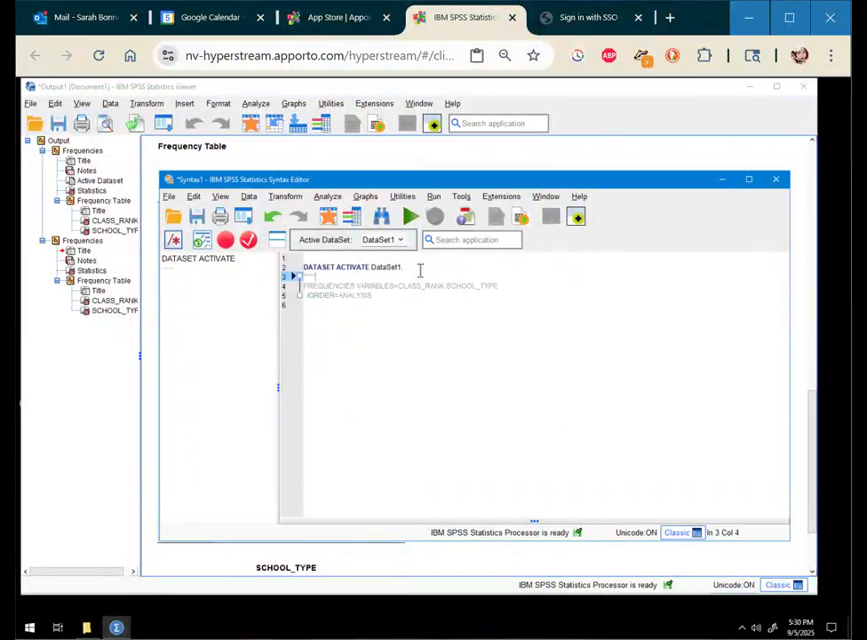
{"action": "type", "text": "this is "}
{"action": "type", "text": "my synta"}
{"action": "type", "text": "x for getting"}
{"action": "type", "text": " var"}
{"action": "key", "text": "BackSpace"}
{"action": "key", "text": "BackSpace"}
{"action": "key", "text": "BackSpace"}
{"action": "type", "text": "frequen"}
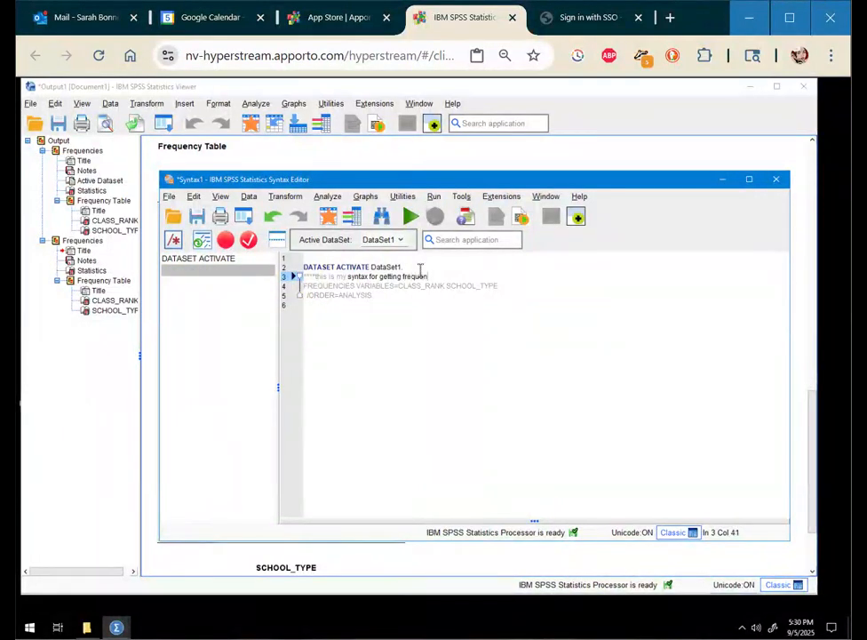
{"action": "type", "text": "cy tables"}
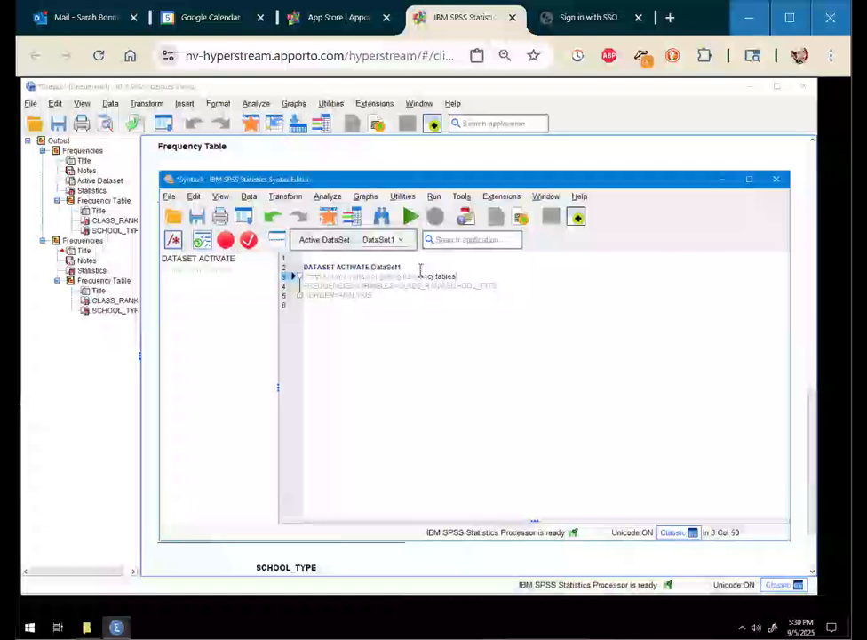
Extend the syntax comment with a second sentence reading "Use it whenever getting a frequency table."
{"action": "type", "text": ". Use"}
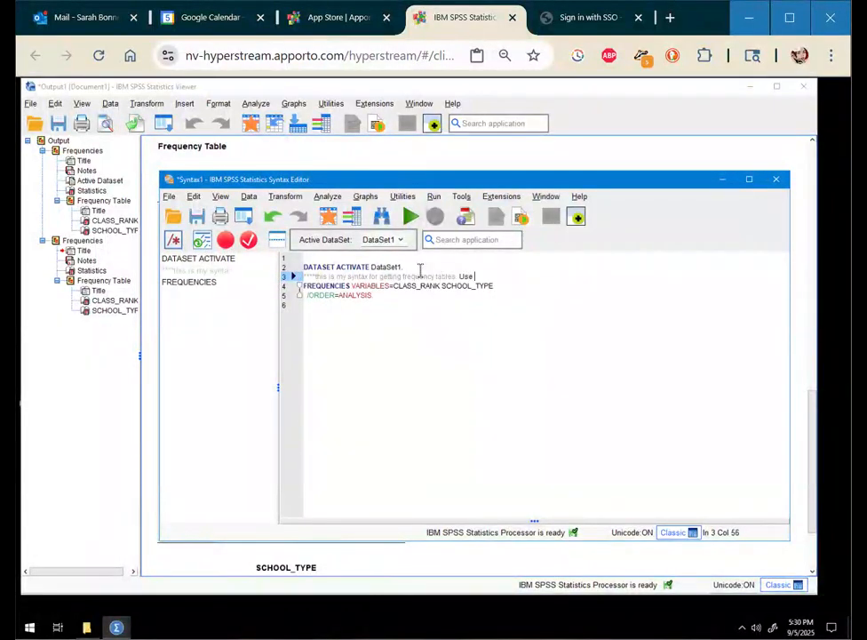
{"action": "type", "text": "whene"}
{"action": "type", "text": "nev"}
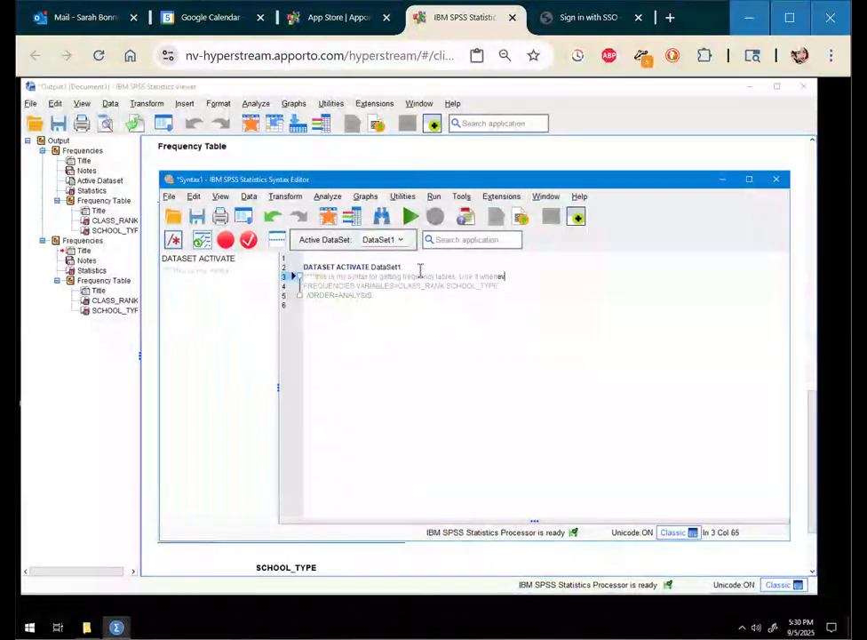
{"action": "type", "text": "er getting a fre"}
{"action": "type", "text": "quency t"}
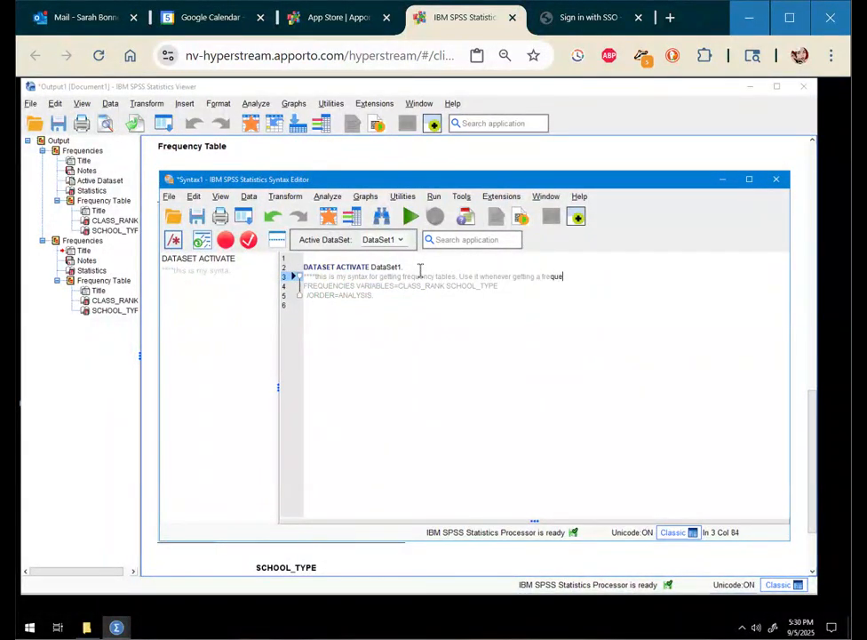
{"action": "type", "text": "able."}
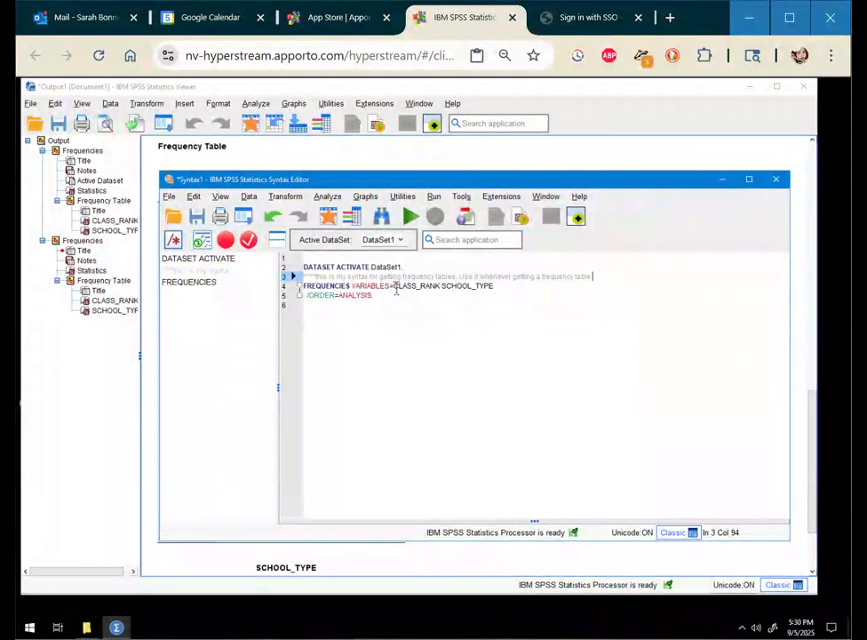
Delete CLASS_RANK from the FREQUENCIES variable list in the syntax and highlight the remaining SCHOOL_TYPE variable
{"action": "left_click_drag", "start_coordinate": [392, 286], "coordinate": [440, 292]}
{"action": "key", "text": "BackSpace"}
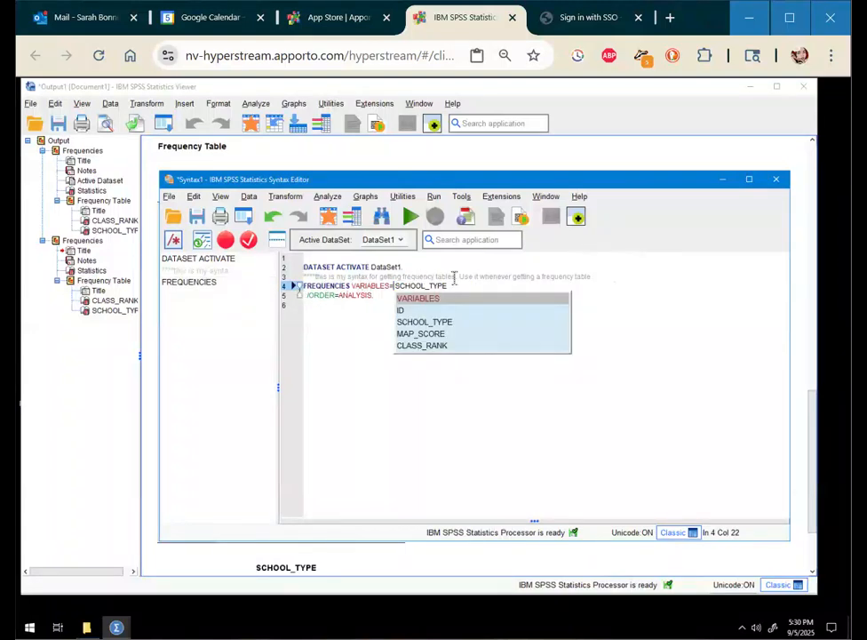
{"action": "left_click", "coordinate": [360, 342]}
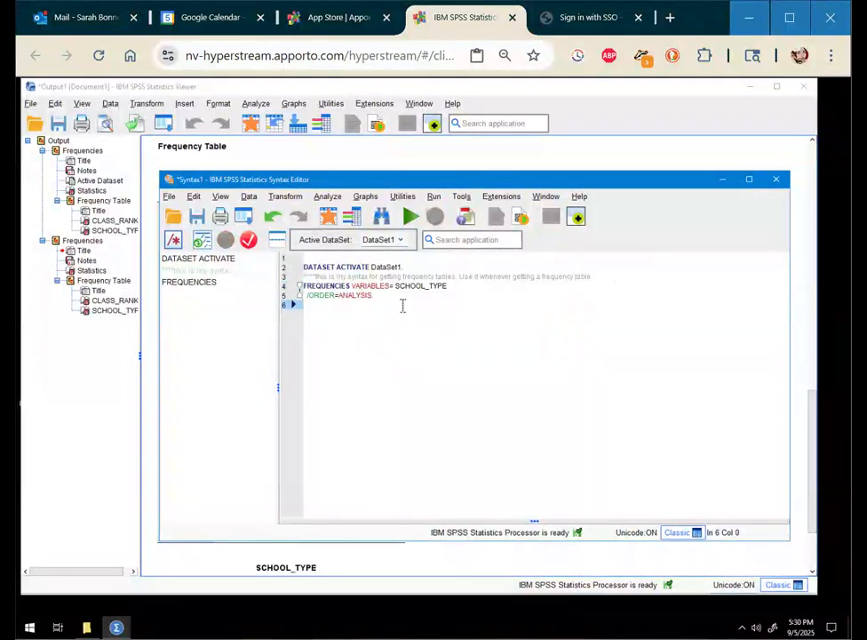
{"action": "left_click_drag", "start_coordinate": [393, 294], "coordinate": [447, 287]}
{"action": "left_click", "coordinate": [452, 296]}
{"action": "left_click", "coordinate": [402, 287]}
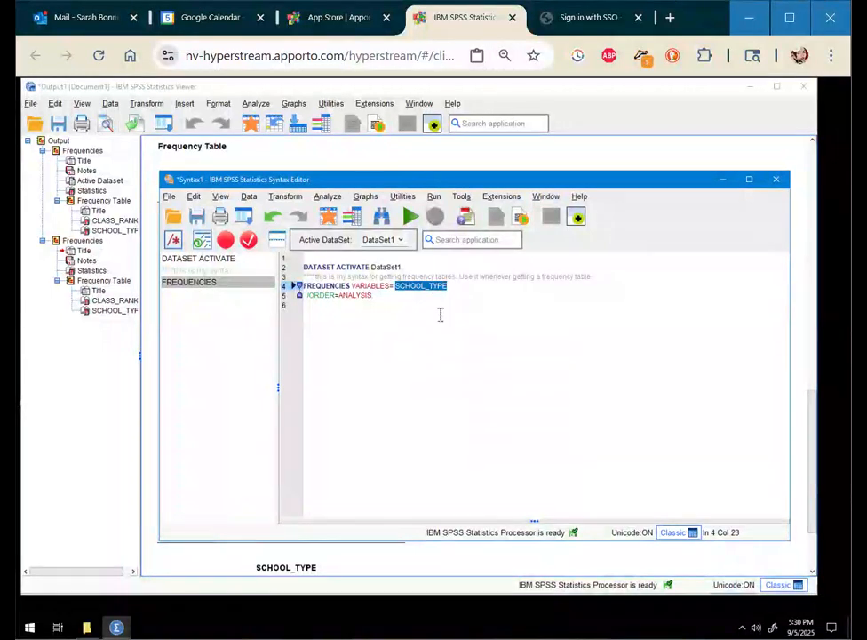
{"action": "left_click", "coordinate": [439, 314]}
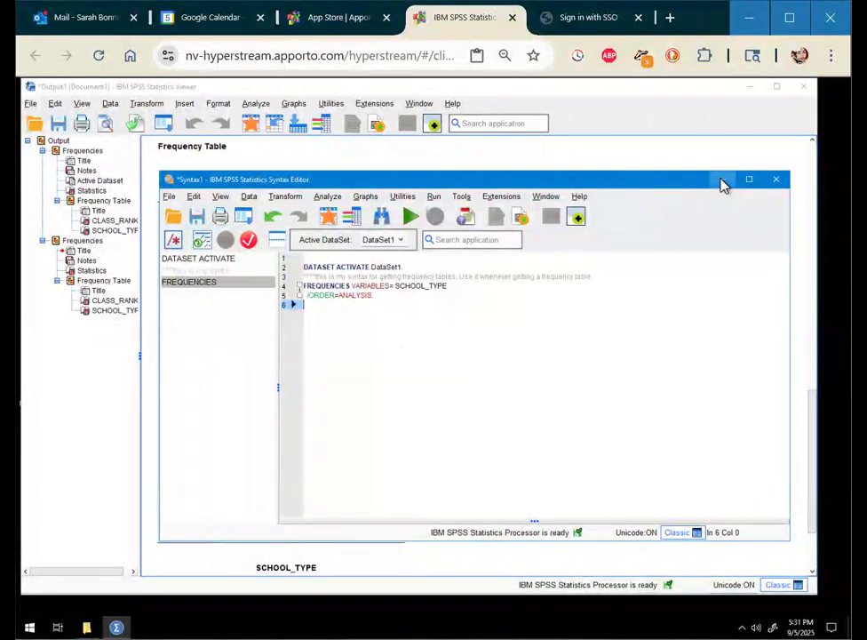
Minimize the syntax window and bring the 1.Data_types.sav data window to the front
{"action": "left_click", "coordinate": [724, 181]}
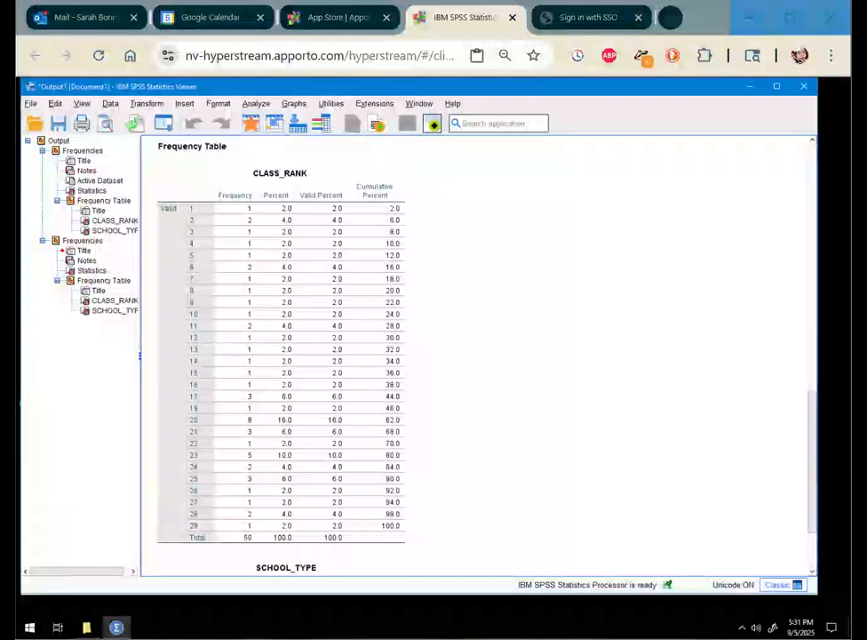
{"action": "mouse_move", "coordinate": [116, 627]}
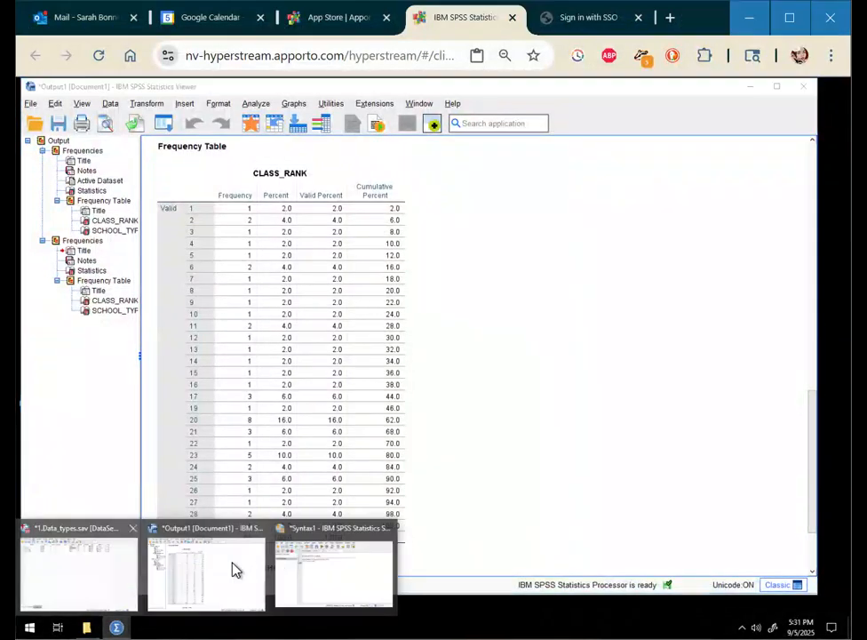
{"action": "left_click", "coordinate": [103, 580]}
{"action": "left_click", "coordinate": [100, 566]}
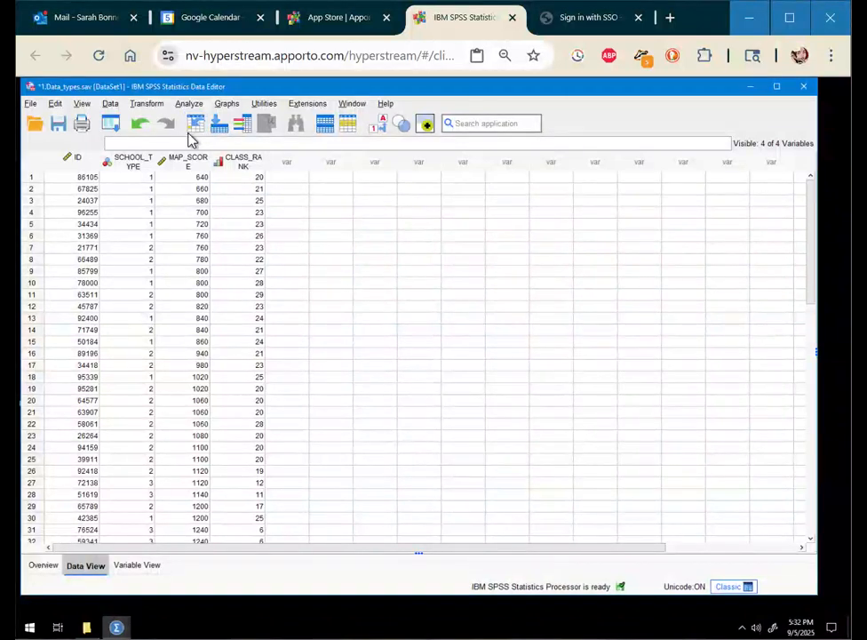
Start a new Frequencies analysis and remove SCHOOL_TYPE and CLASS_RANK from its variable list
{"action": "left_click", "coordinate": [183, 106]}
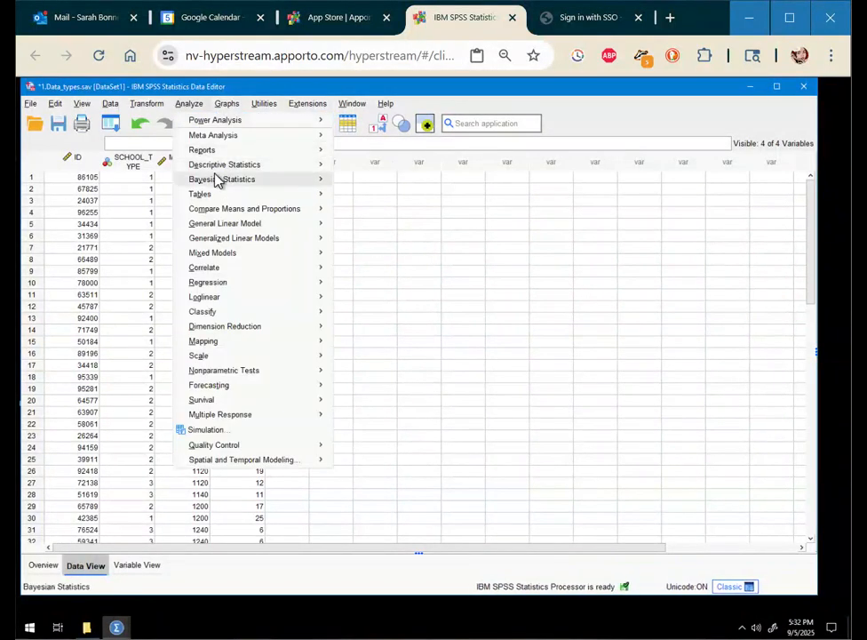
{"action": "mouse_move", "coordinate": [252, 165]}
{"action": "left_click", "coordinate": [348, 171]}
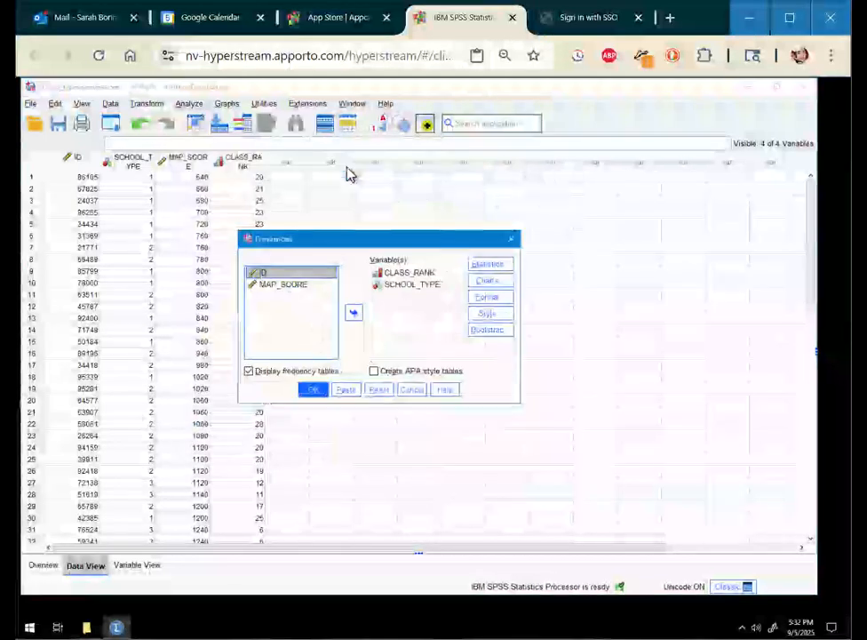
{"action": "left_click", "coordinate": [394, 285]}
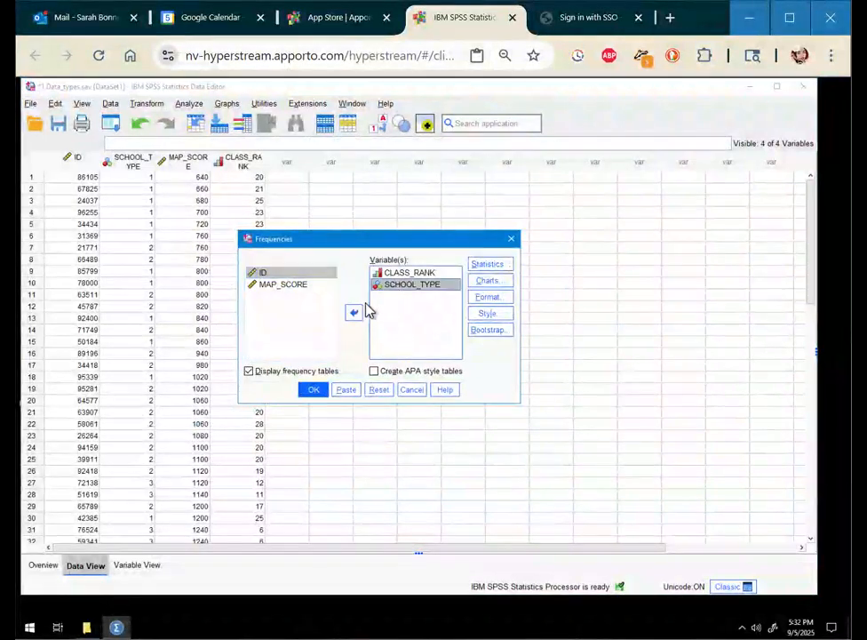
{"action": "left_click", "coordinate": [354, 312]}
{"action": "left_click", "coordinate": [378, 275]}
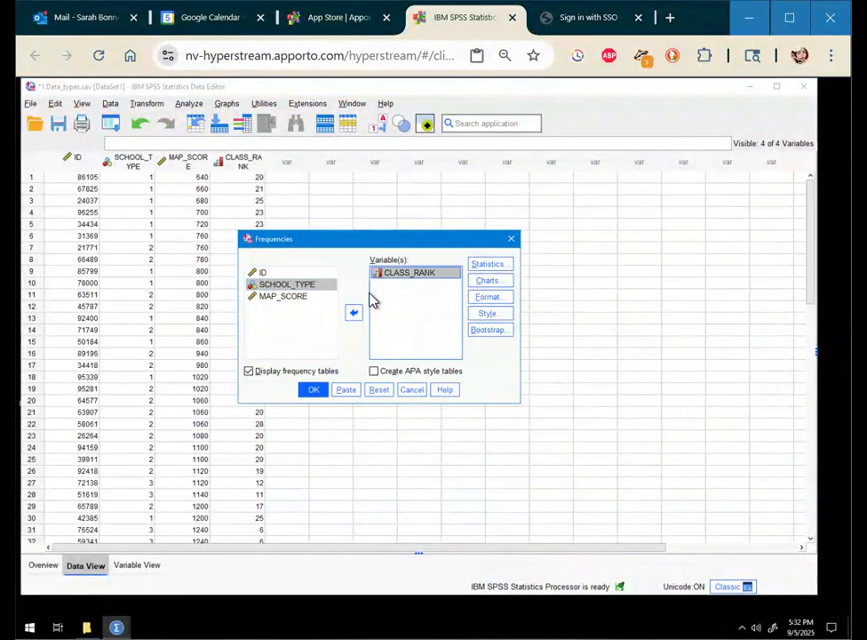
{"action": "left_click", "coordinate": [353, 312]}
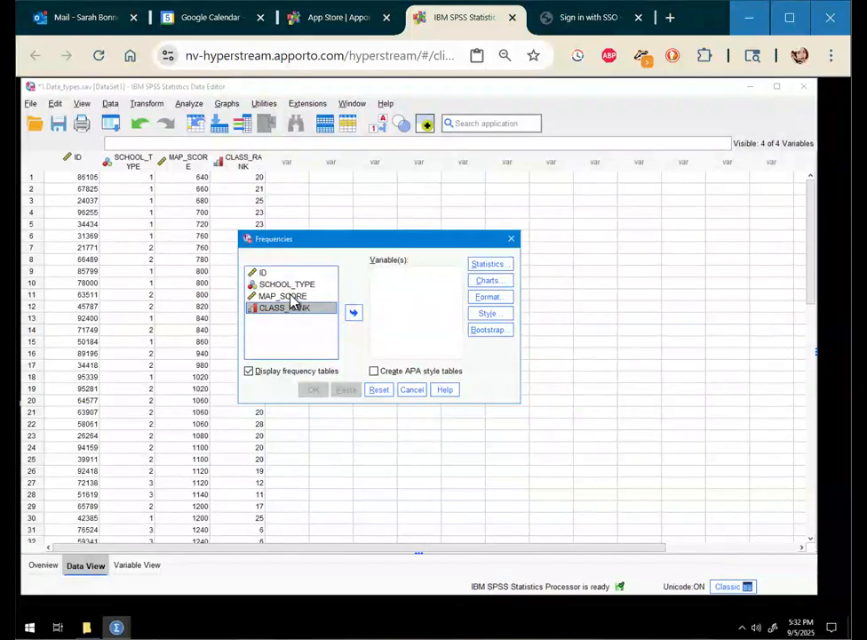
Run the Frequencies analysis with MAP_SCORE as the only variable and view its frequency table
{"action": "left_click", "coordinate": [286, 296]}
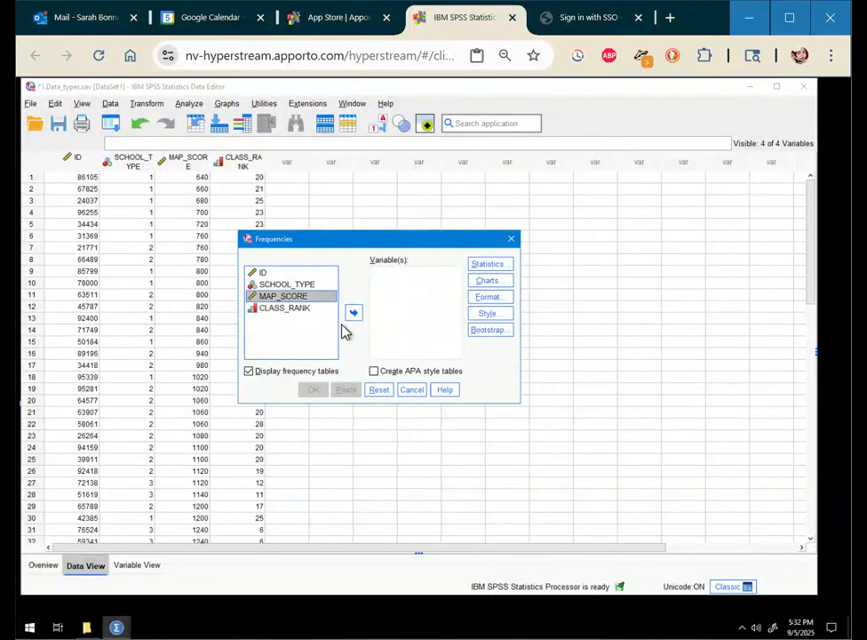
{"action": "left_click", "coordinate": [354, 311]}
{"action": "left_click", "coordinate": [312, 390]}
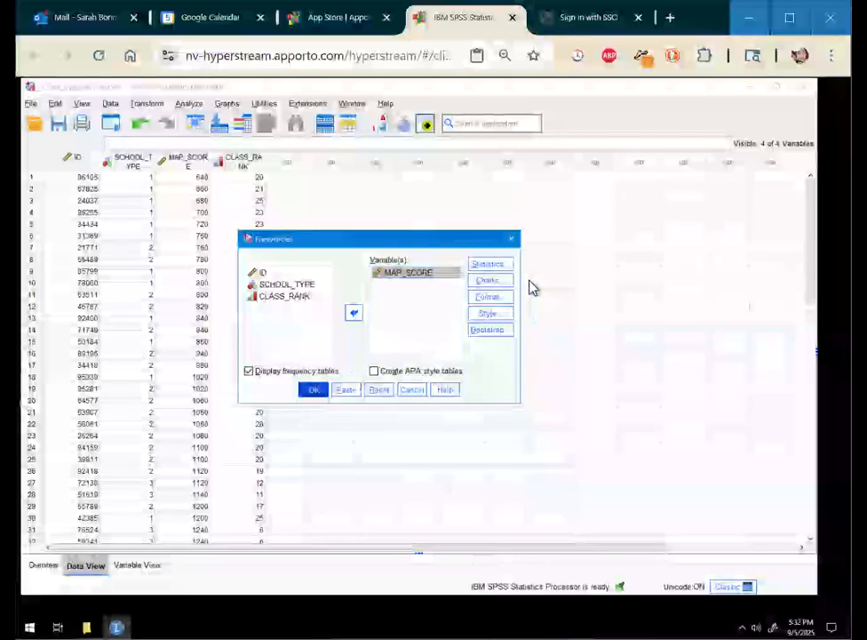
{"action": "scroll", "coordinate": [530, 287], "scroll_direction": "down", "scroll_amount": 3}
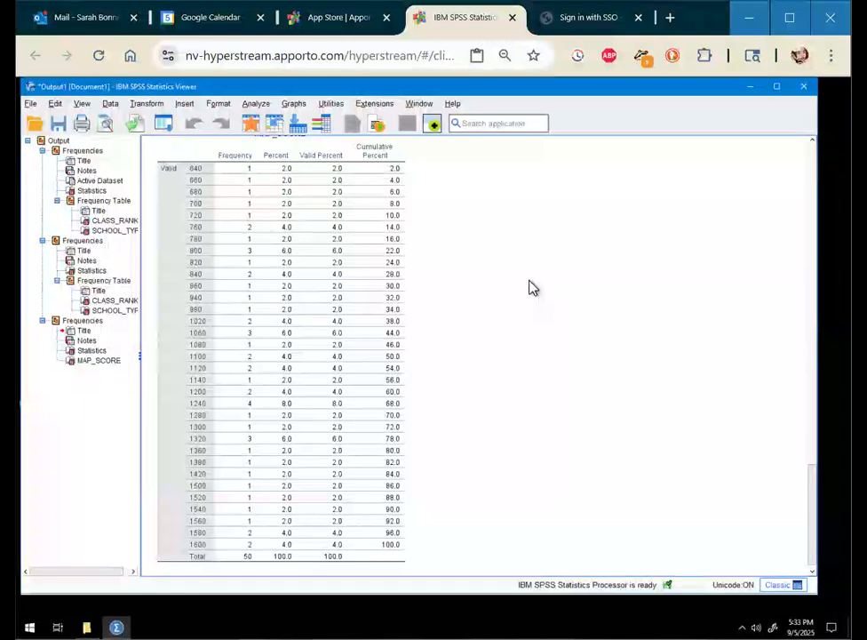
Start a new Frequencies analysis for MAP_SCORE and set its chart type to Histograms
{"action": "left_click", "coordinate": [299, 180]}
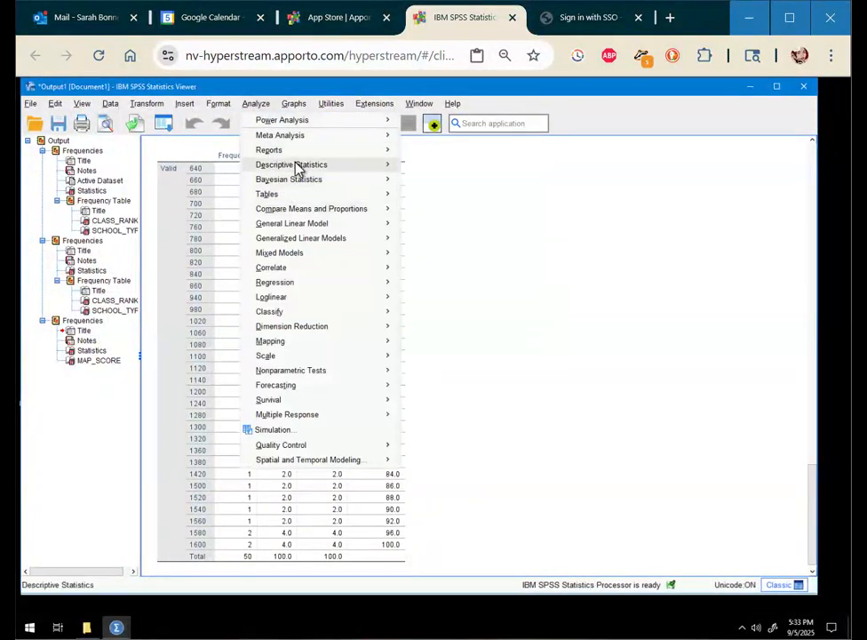
{"action": "mouse_move", "coordinate": [296, 170]}
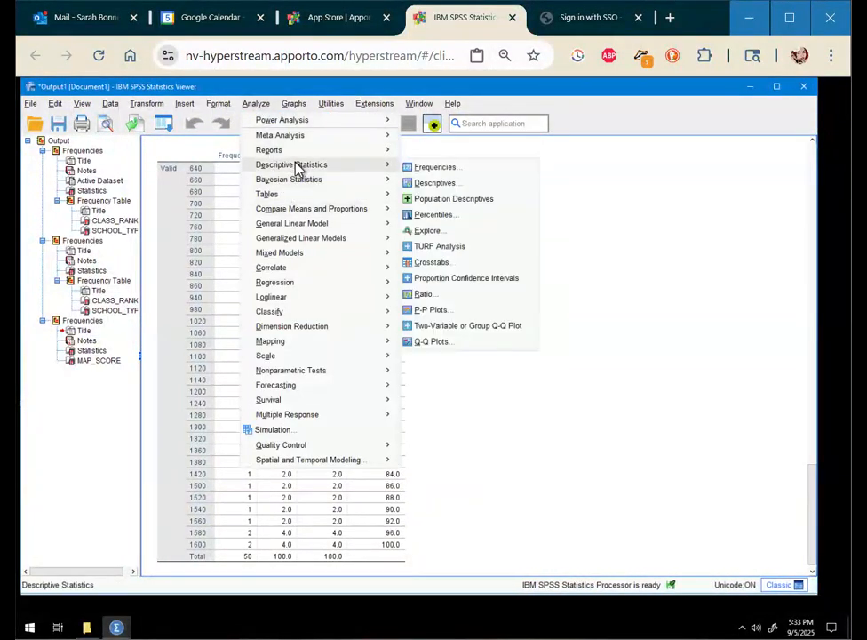
{"action": "left_click", "coordinate": [435, 168]}
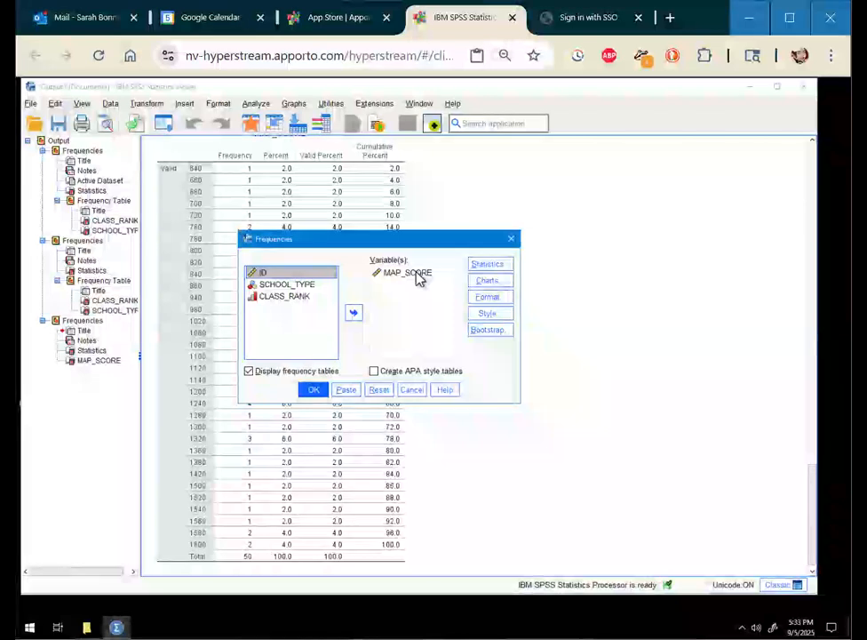
{"action": "left_click", "coordinate": [486, 283]}
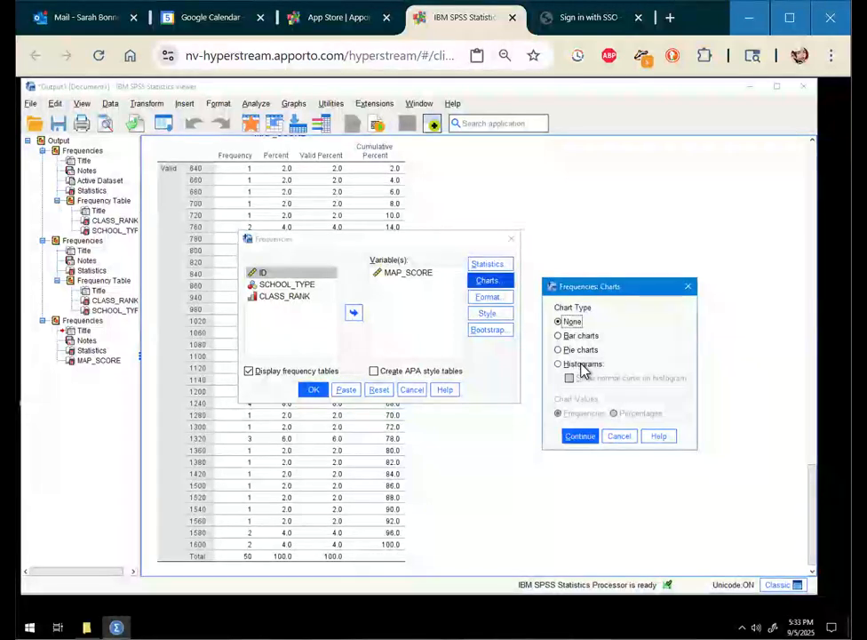
{"action": "left_click", "coordinate": [582, 365]}
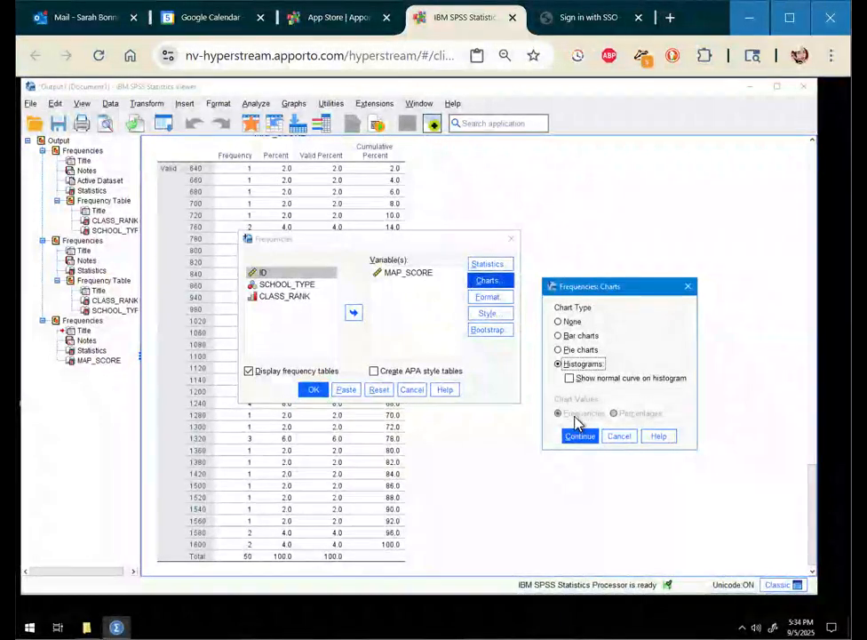
{"action": "left_click", "coordinate": [585, 437]}
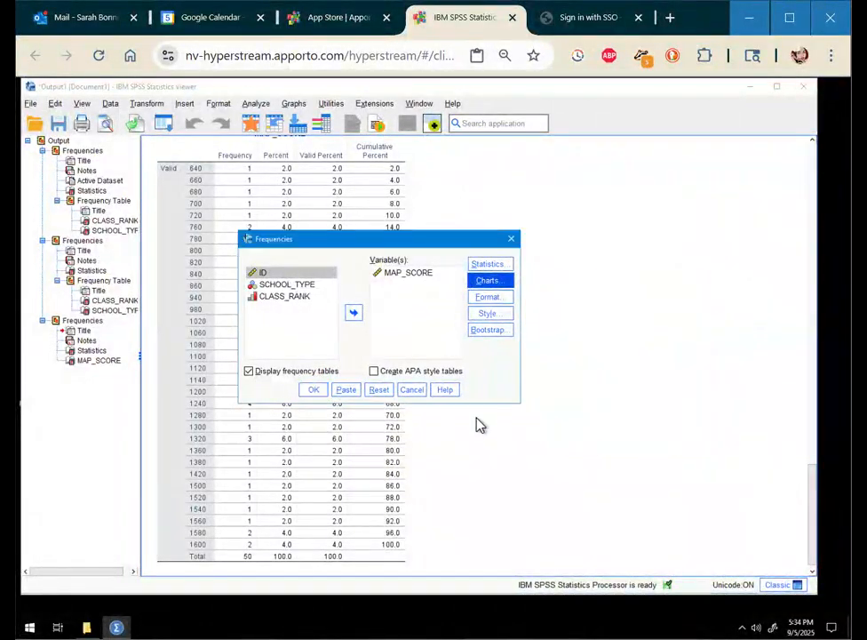
Turn off the display of frequency tables and run the Frequencies analysis to produce the MAP_SCORE histogram
{"action": "left_click", "coordinate": [252, 377]}
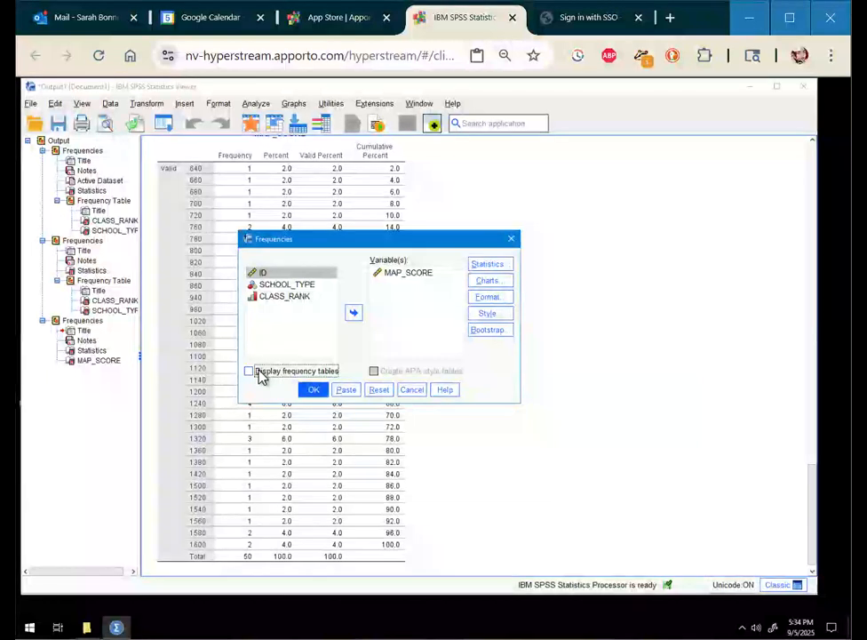
{"action": "left_click", "coordinate": [494, 281]}
{"action": "left_click", "coordinate": [560, 364]}
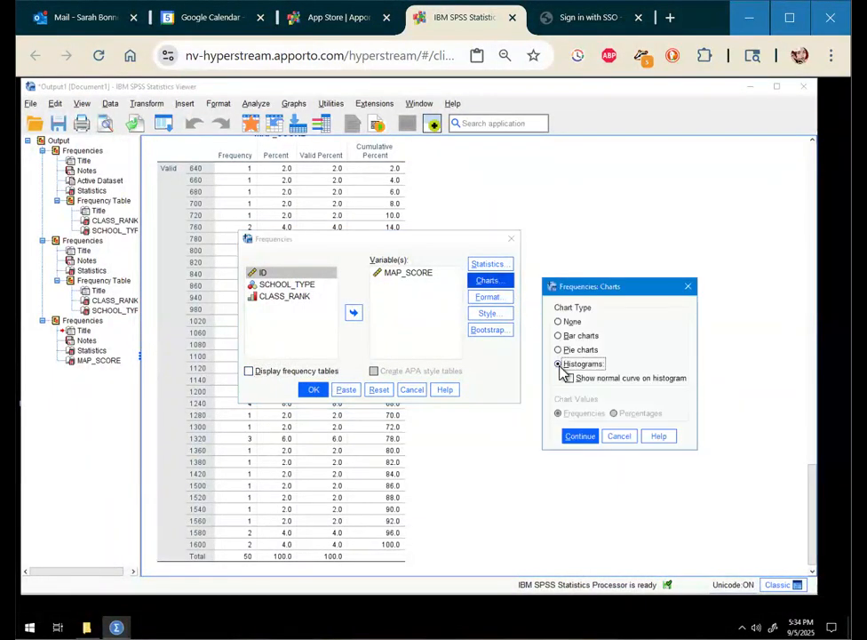
{"action": "left_click", "coordinate": [579, 437]}
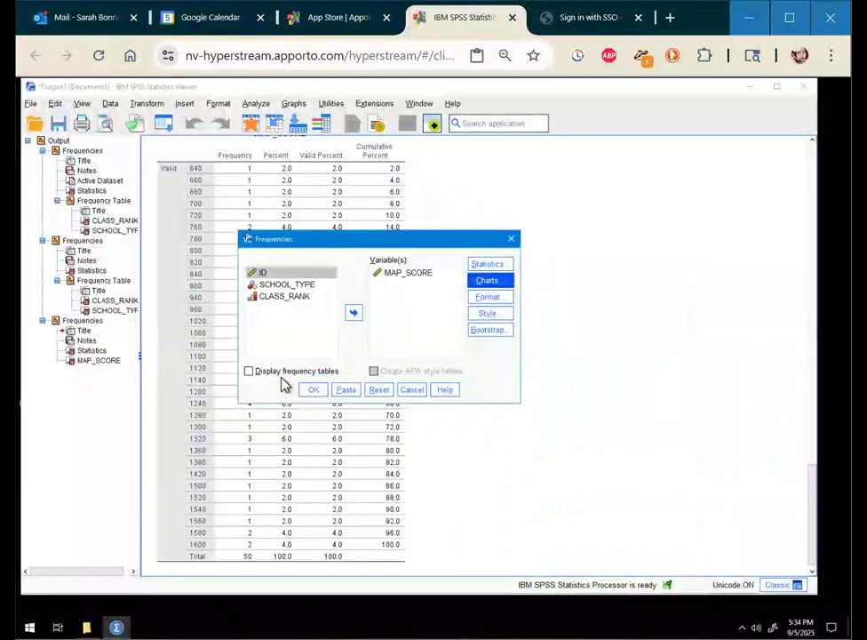
{"action": "left_click", "coordinate": [315, 391]}
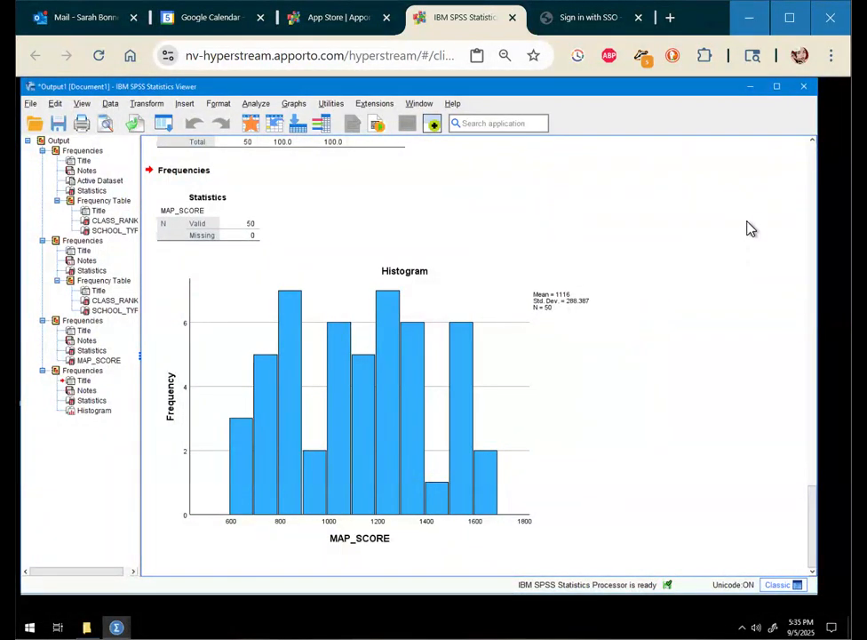
{"action": "left_click", "coordinate": [258, 401]}
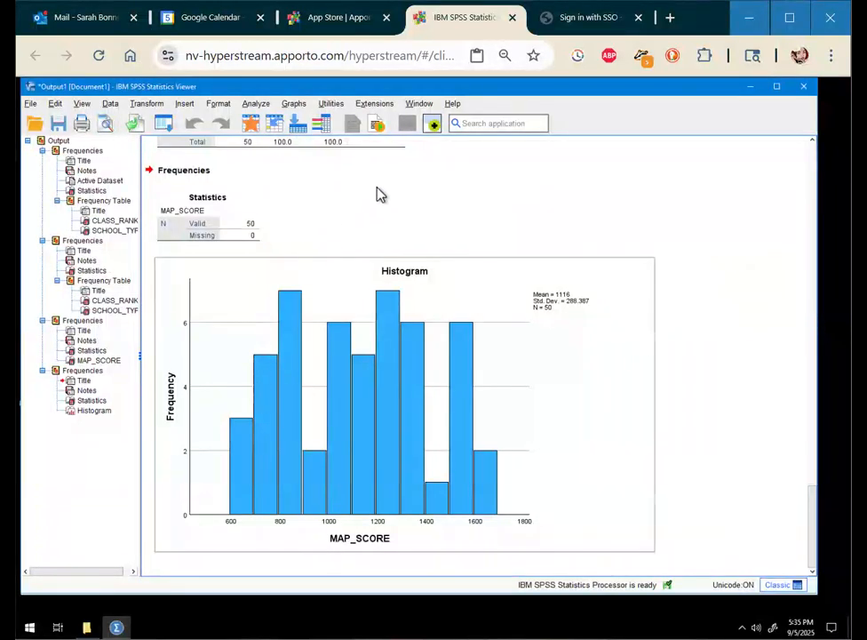